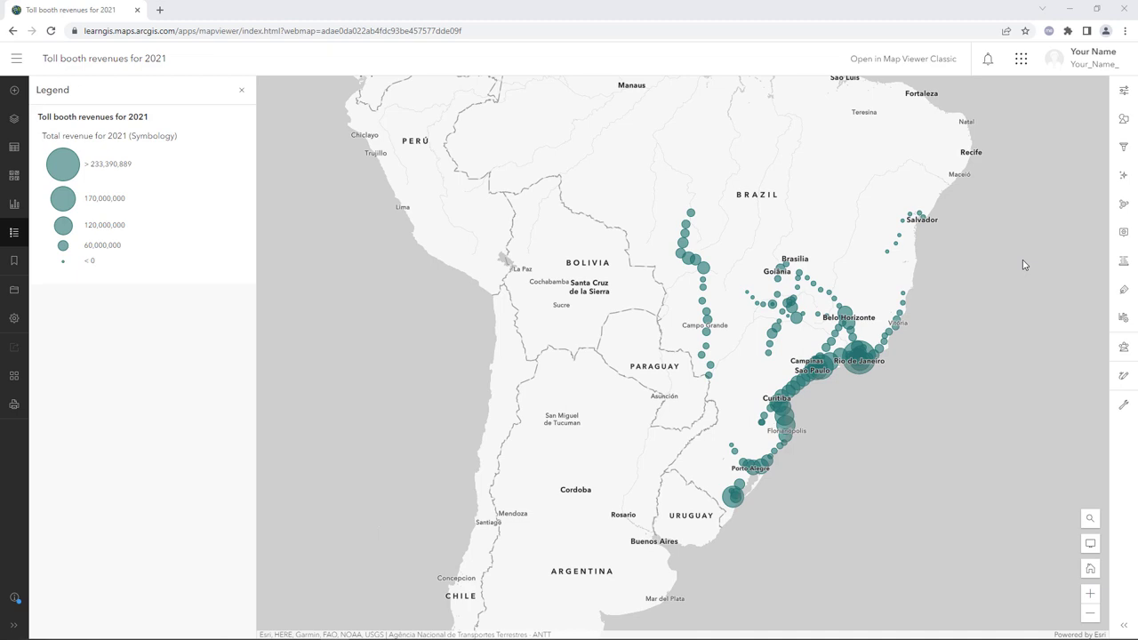
Open the toll booth layer's pop-up settings beside a sample toll booth pop-up and select the Title element
left_click(1123, 233)
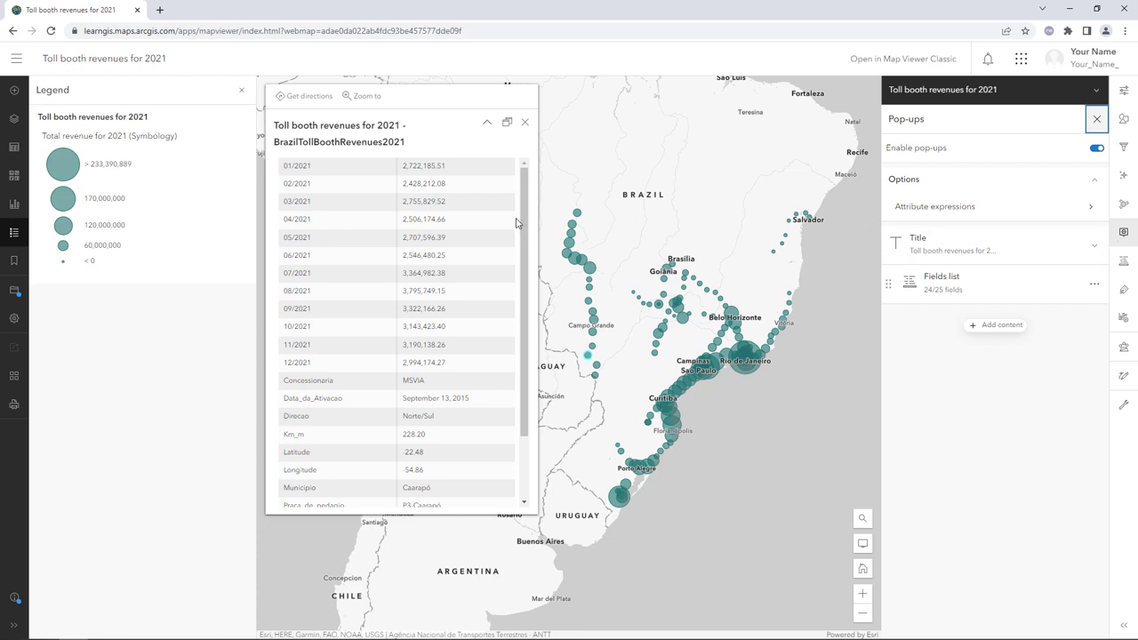
left_click_drag(522, 222, 522, 288)
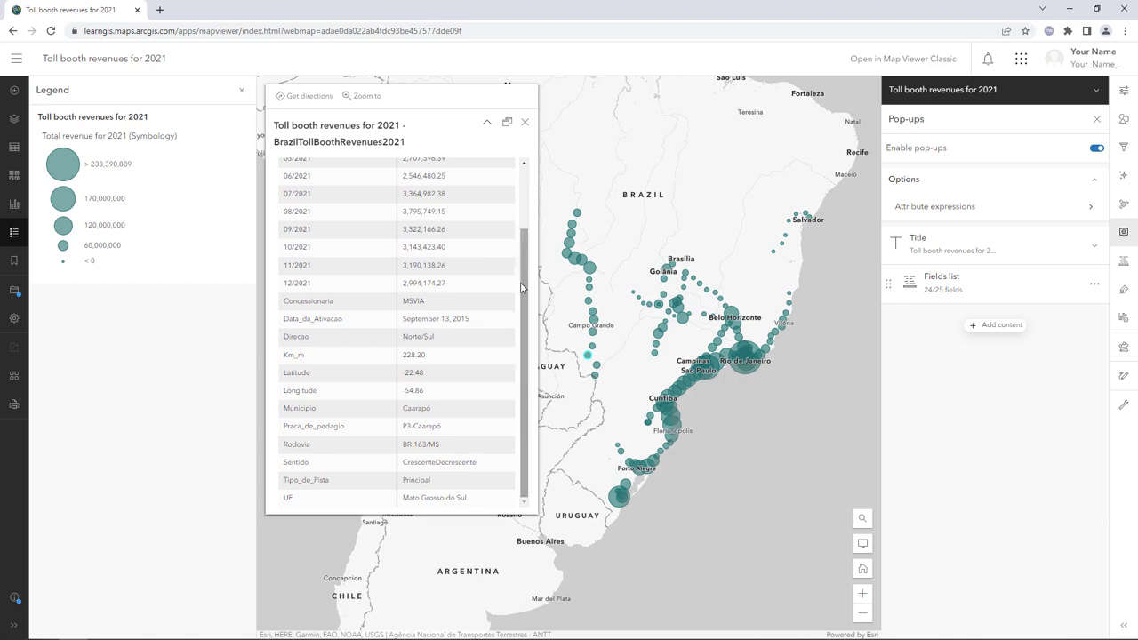
left_click(889, 264)
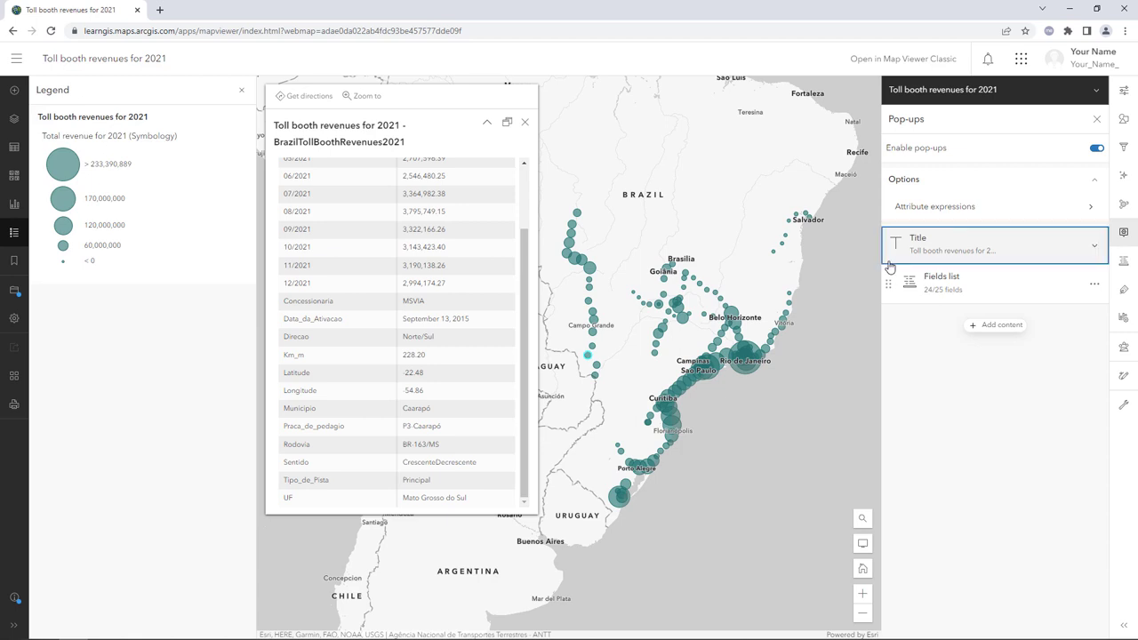
Change the pop-up title to 'Toll booth: {Praca_de_pedagio}' so it shows the plaza name
left_click(926, 277)
left_click_drag(927, 277, 1083, 279)
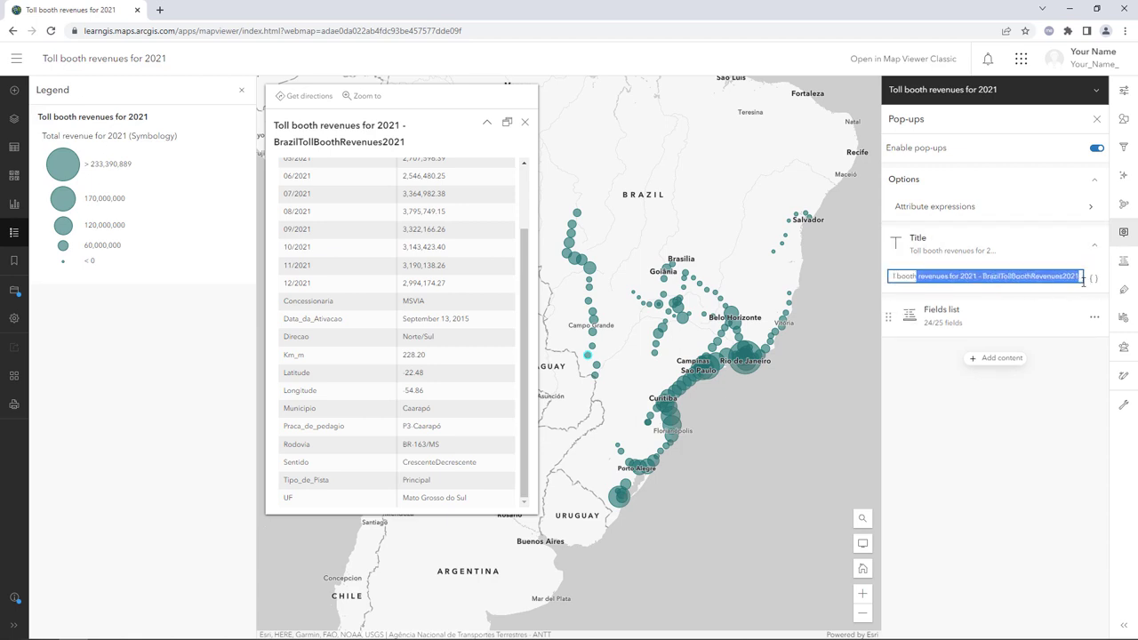
key("BackSpace")
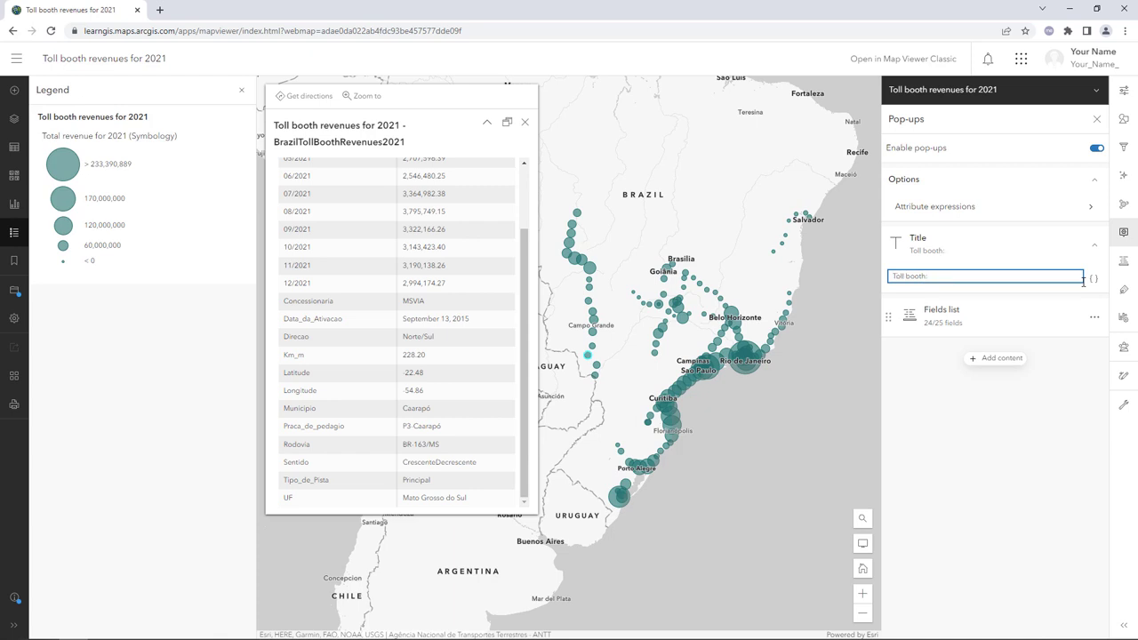
type(":")
left_click(1095, 279)
left_click(1047, 334)
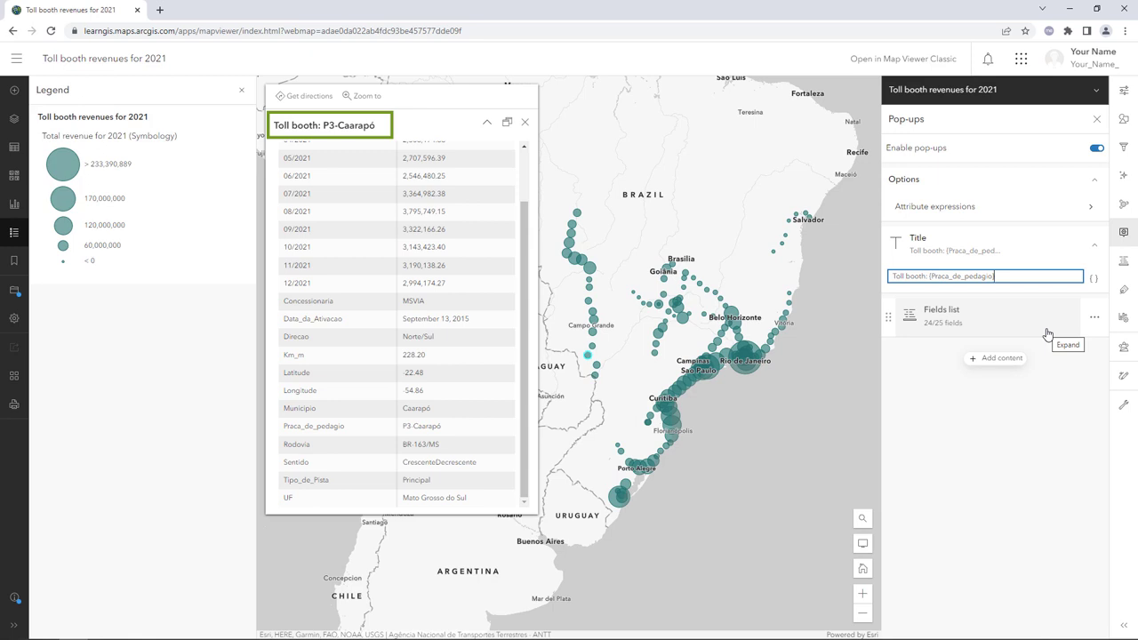
left_click(1047, 334)
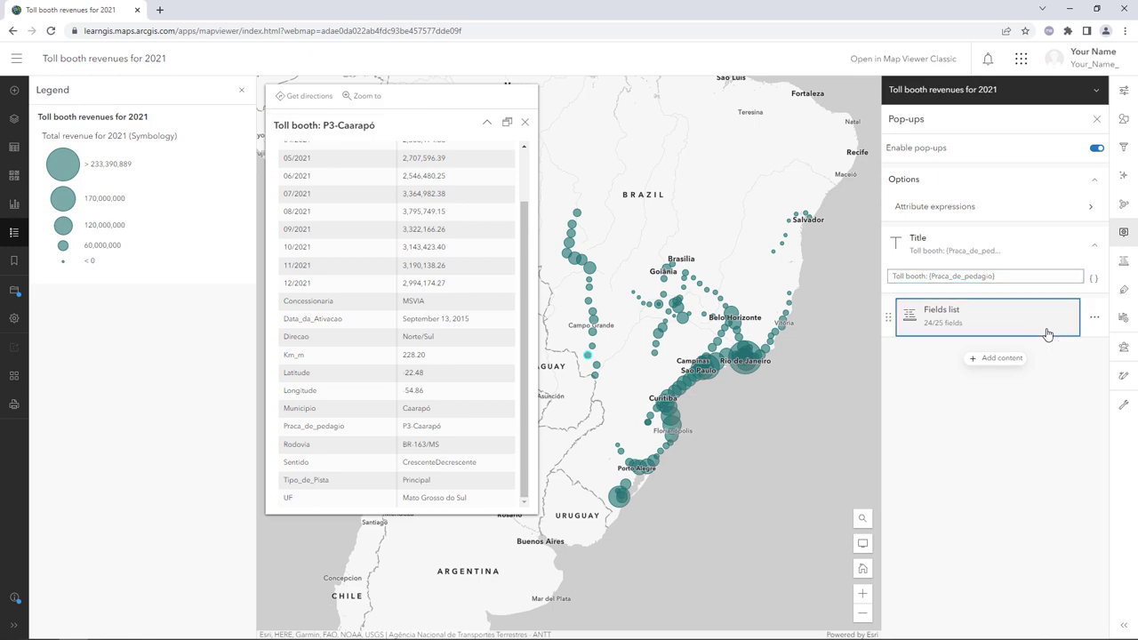
Remove Data_da_Ativacao, Direcao, Km_m, Latitude, Longitude, Sentido and Tipo_de_Pista from the pop-up fields
scroll(1047, 334, "down", 2)
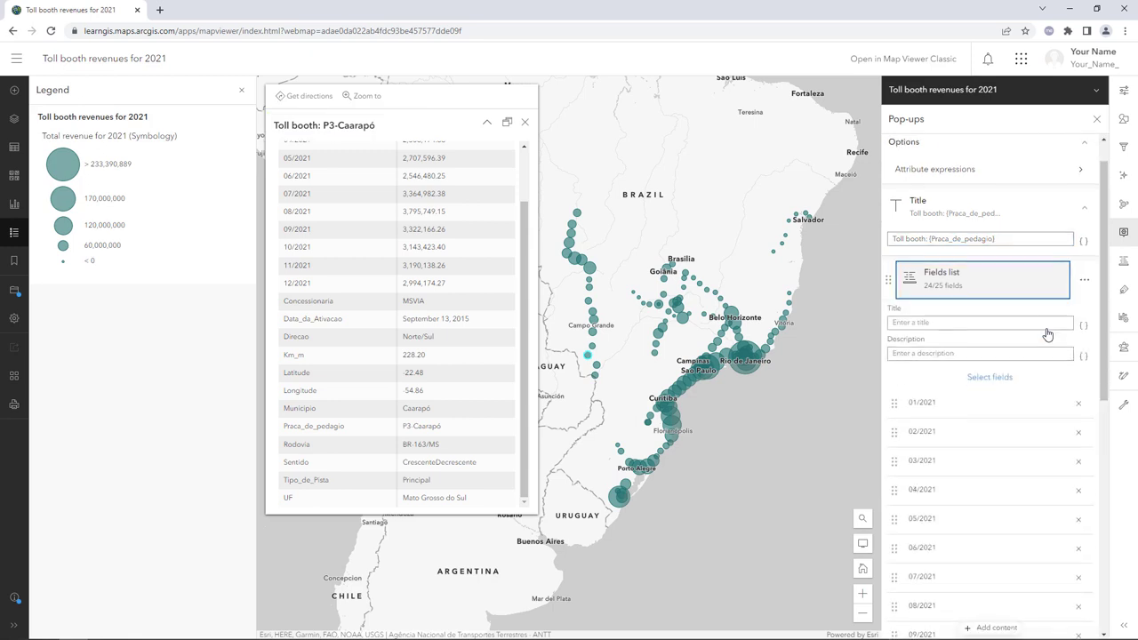
scroll(1046, 334, "down", 2)
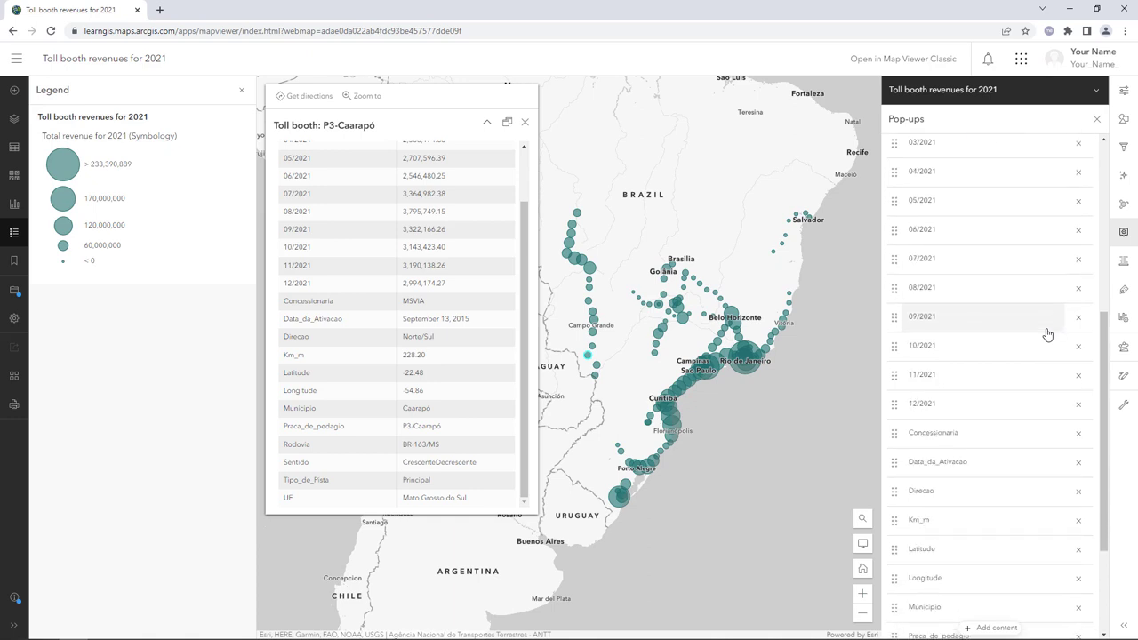
left_click(1079, 463)
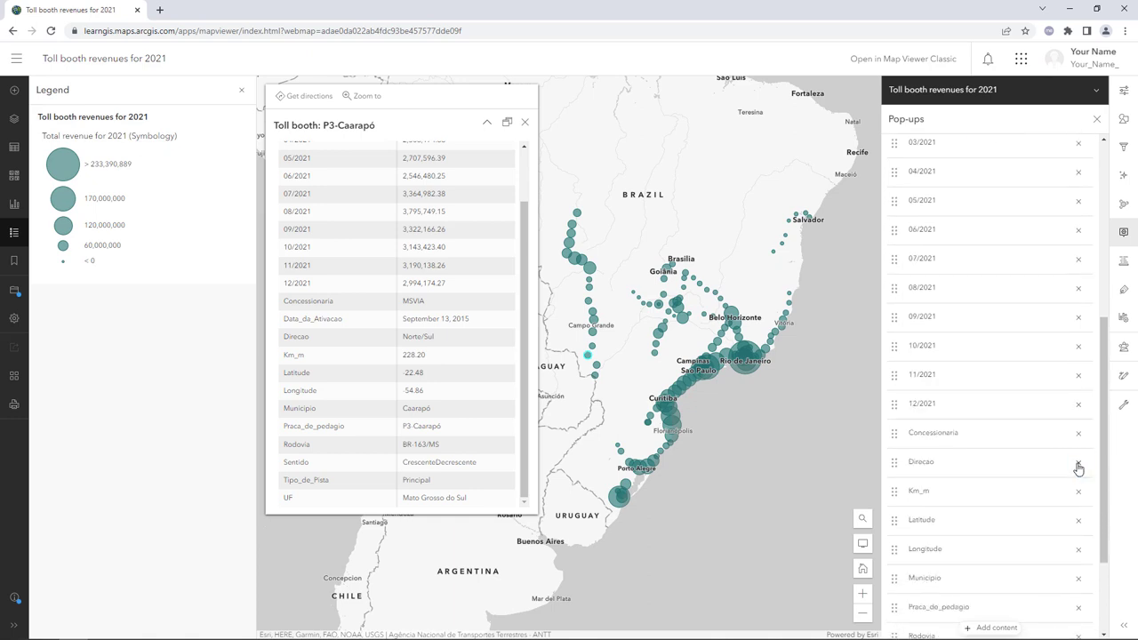
left_click(1079, 464)
left_click(1079, 465)
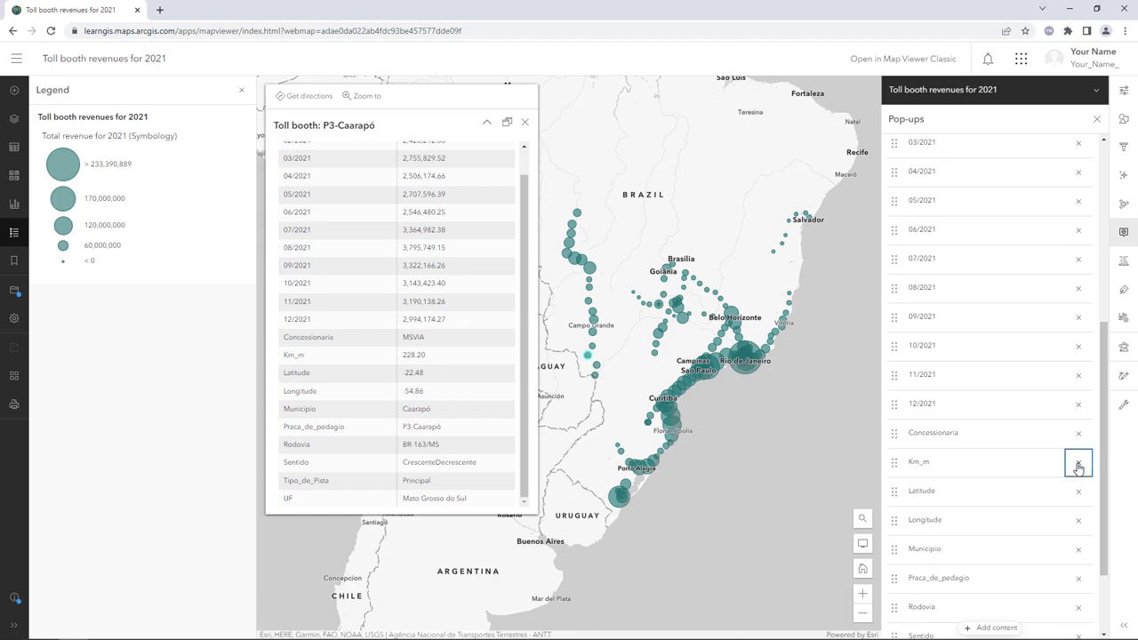
left_click(1079, 465)
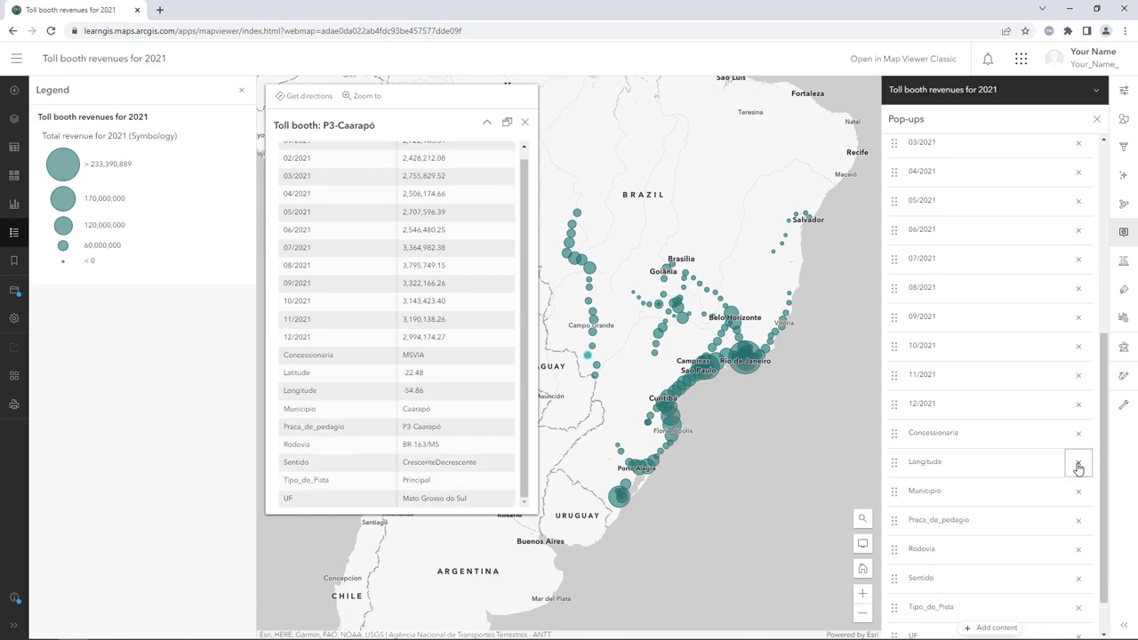
left_click(1079, 466)
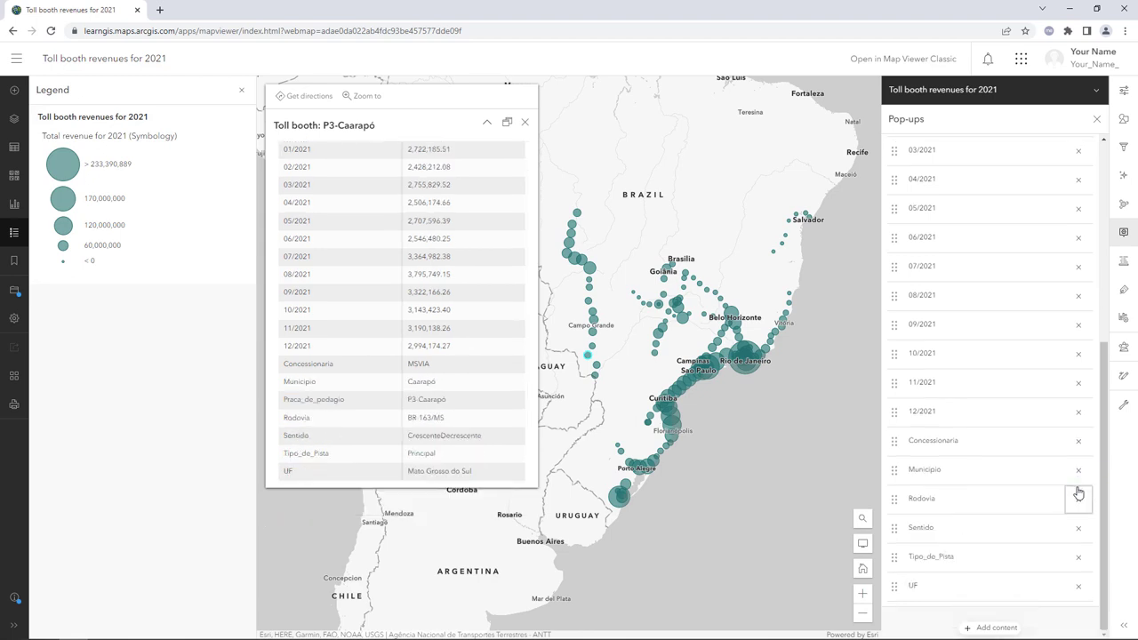
left_click(1079, 529)
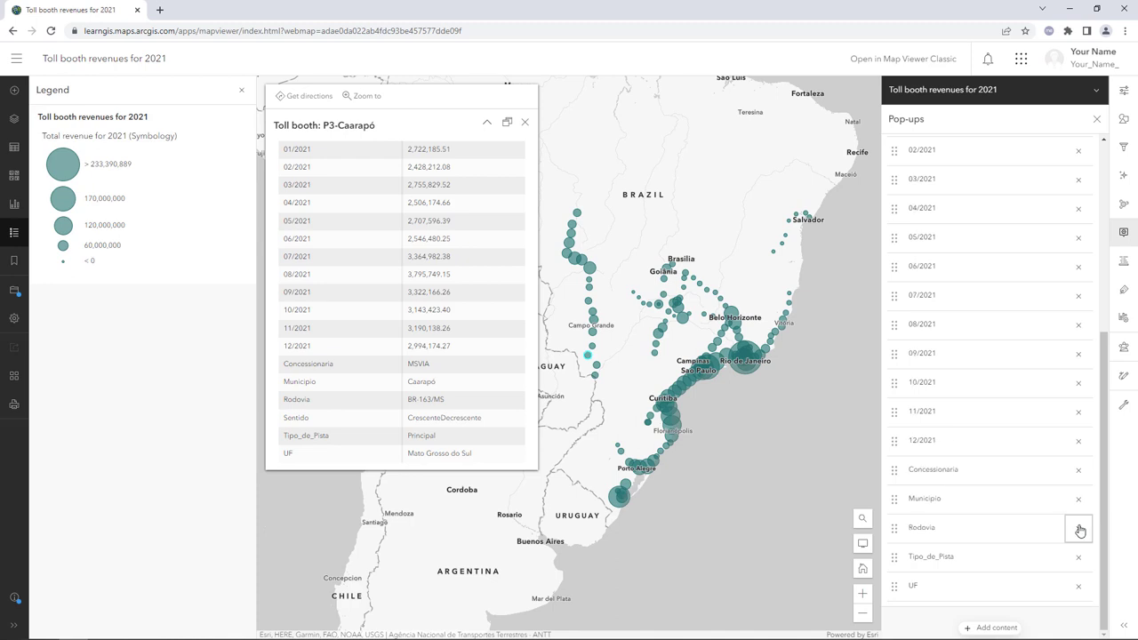
left_click(1080, 556)
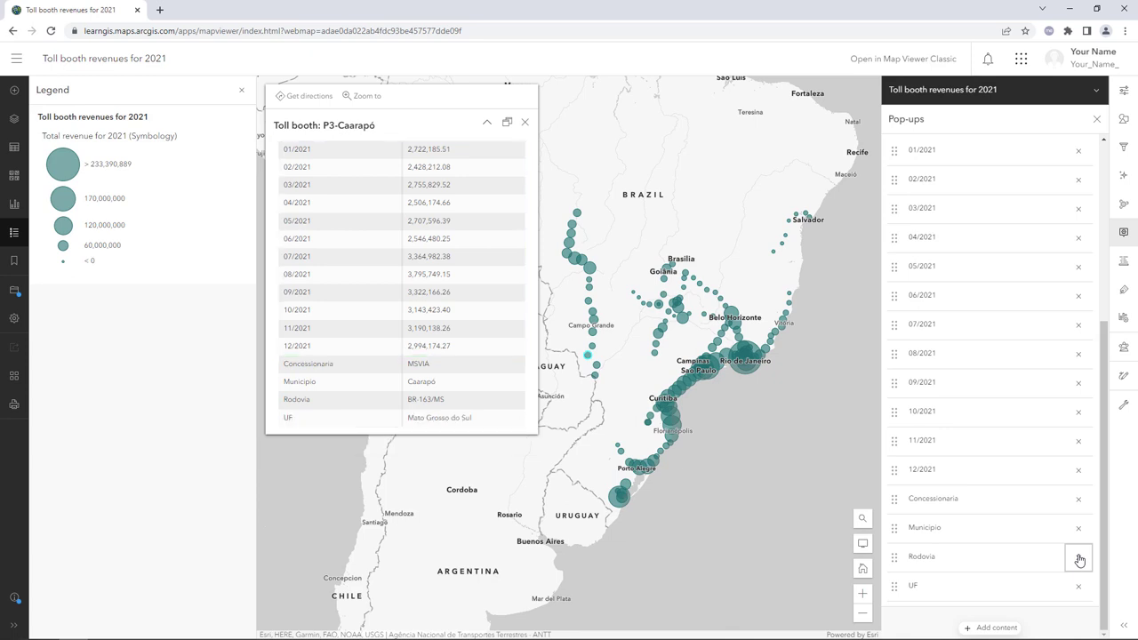
Remove all the monthly revenue fields, 12/2021 through 01/2021, from the pop-up fields
left_click(1079, 471)
left_click(1079, 471)
left_click(1079, 471)
left_click(1079, 471)
left_click(1079, 471)
left_click(1079, 471)
left_click(1078, 476)
left_click(1078, 476)
left_click(1078, 476)
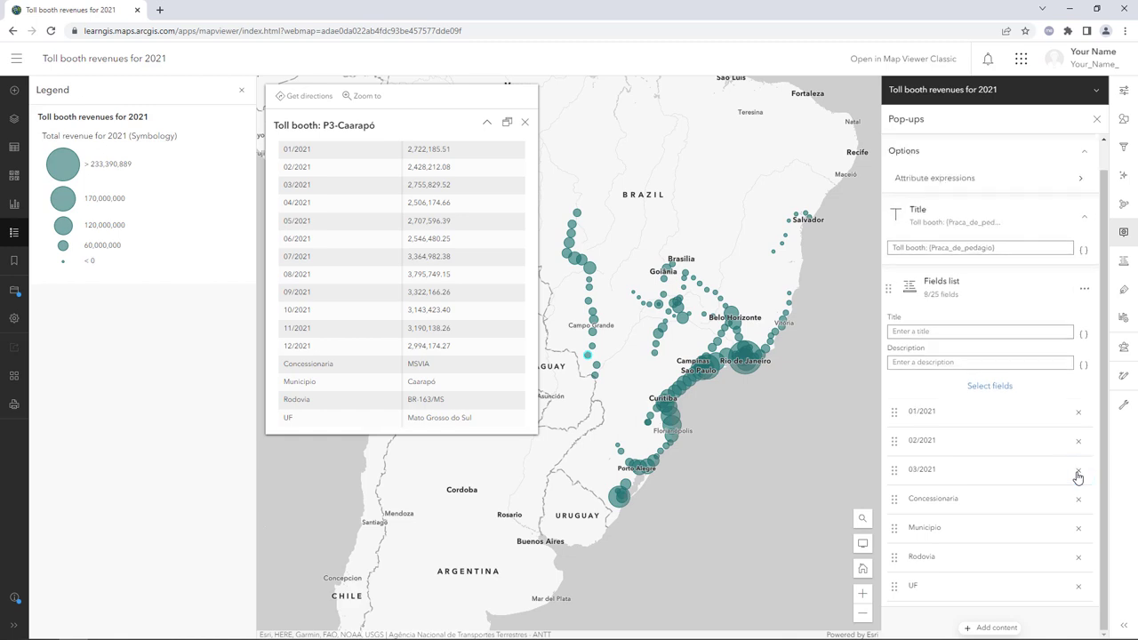
left_click(1078, 476)
left_click(1078, 476)
left_click(1088, 441)
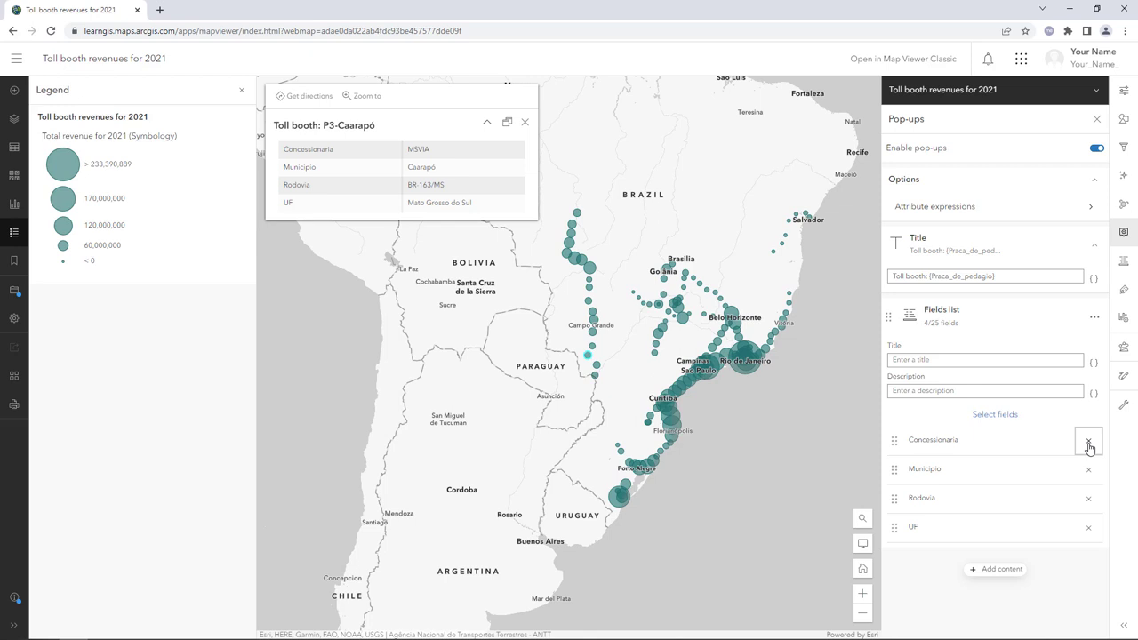
left_click(1016, 570)
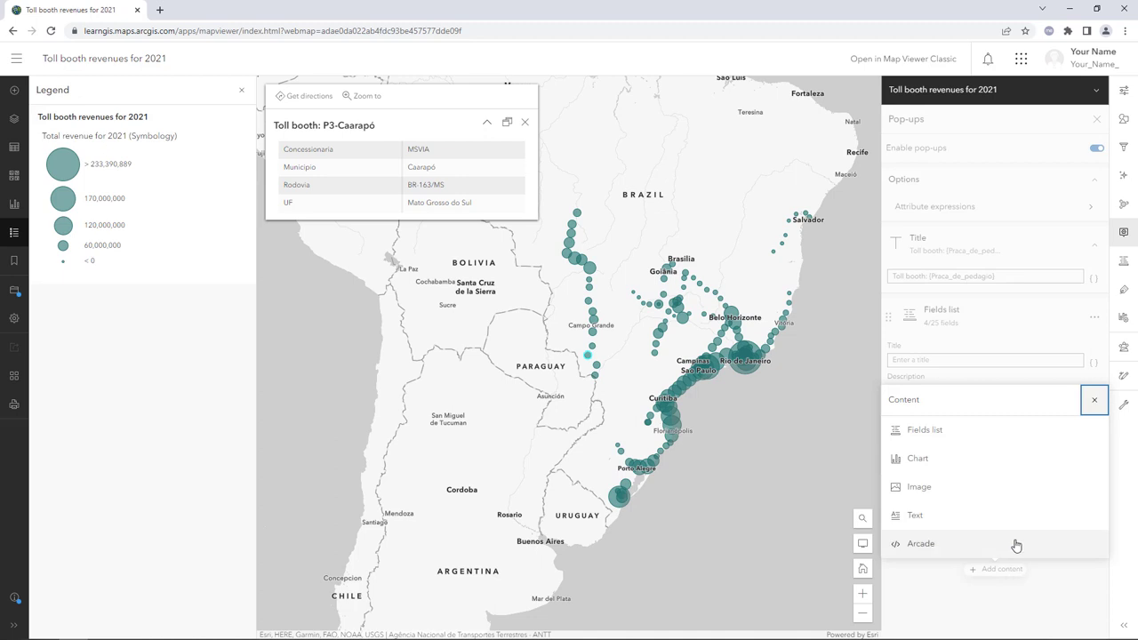
Add a Line chart to the pop-up and start ticking the monthly 2021 revenue fields
left_click(1008, 465)
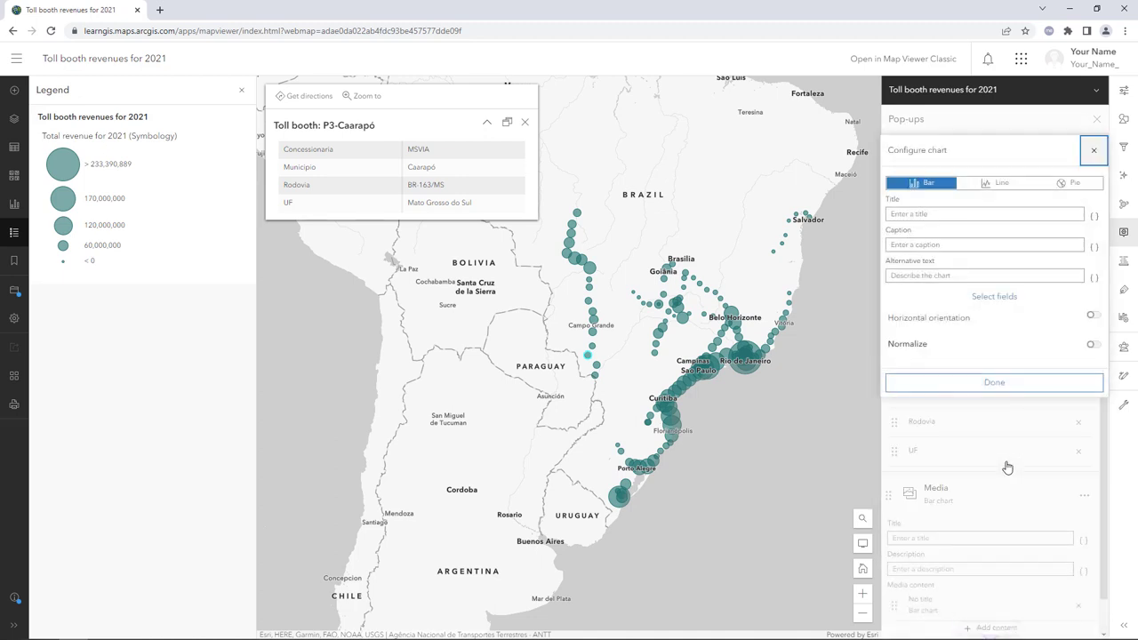
left_click(1007, 184)
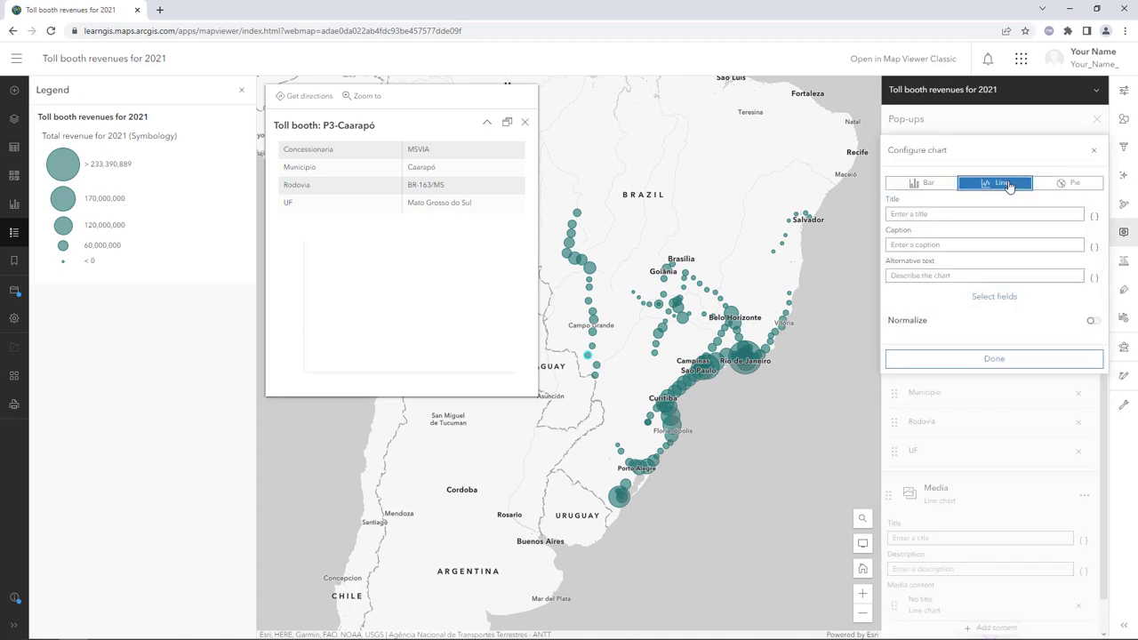
left_click(1001, 306)
scroll(1001, 307, "down", 1)
left_click(1002, 326)
left_click(1004, 358)
left_click(1006, 389)
left_click(1007, 418)
left_click(1009, 450)
Tick the remaining monthly fields through 12/2021 and finish the line chart
scroll(1023, 374, "down", 2)
left_click(1027, 303)
left_click(1028, 334)
left_click(1029, 365)
left_click(1029, 395)
left_click(1032, 426)
left_click(1033, 458)
scroll(1033, 436, "down", 1)
left_click(1032, 458)
left_click(1037, 514)
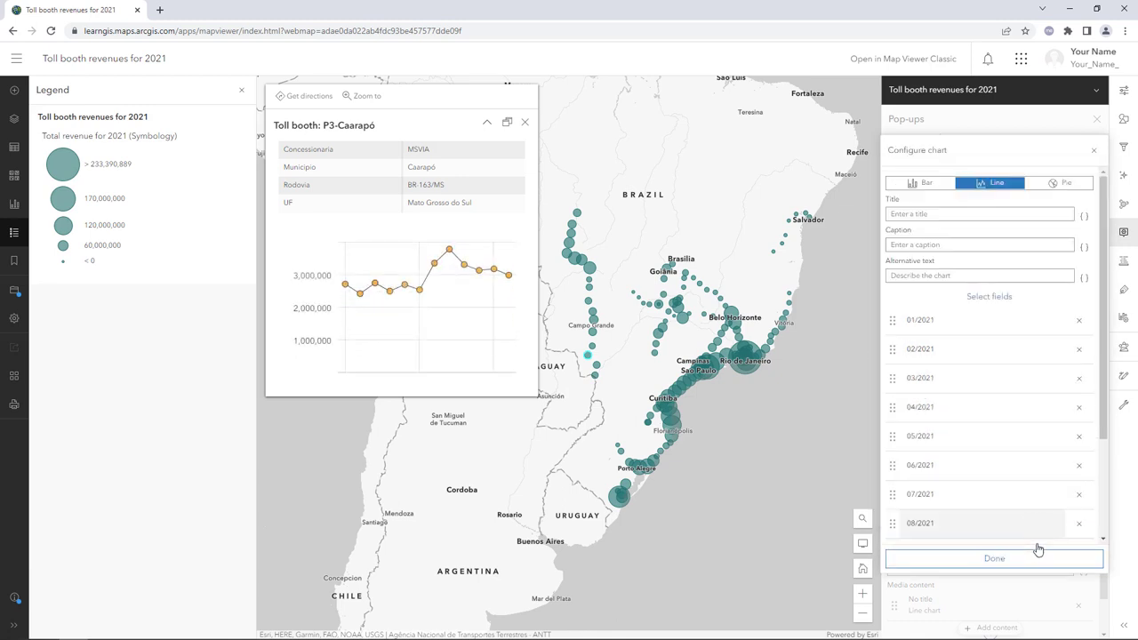
left_click(1037, 560)
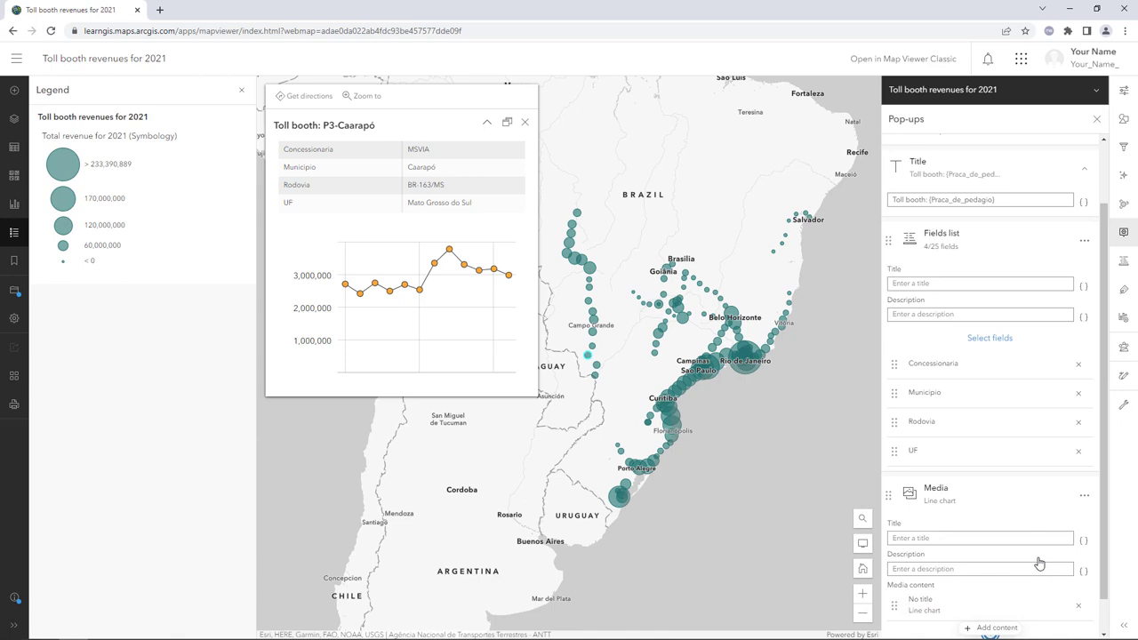
Paste 'Monthly revenues in 2021 (R$)' as the chart title and add a new Arcade attribute expression
left_click(1032, 538)
type("Monthly revenues in 2021 (R$")
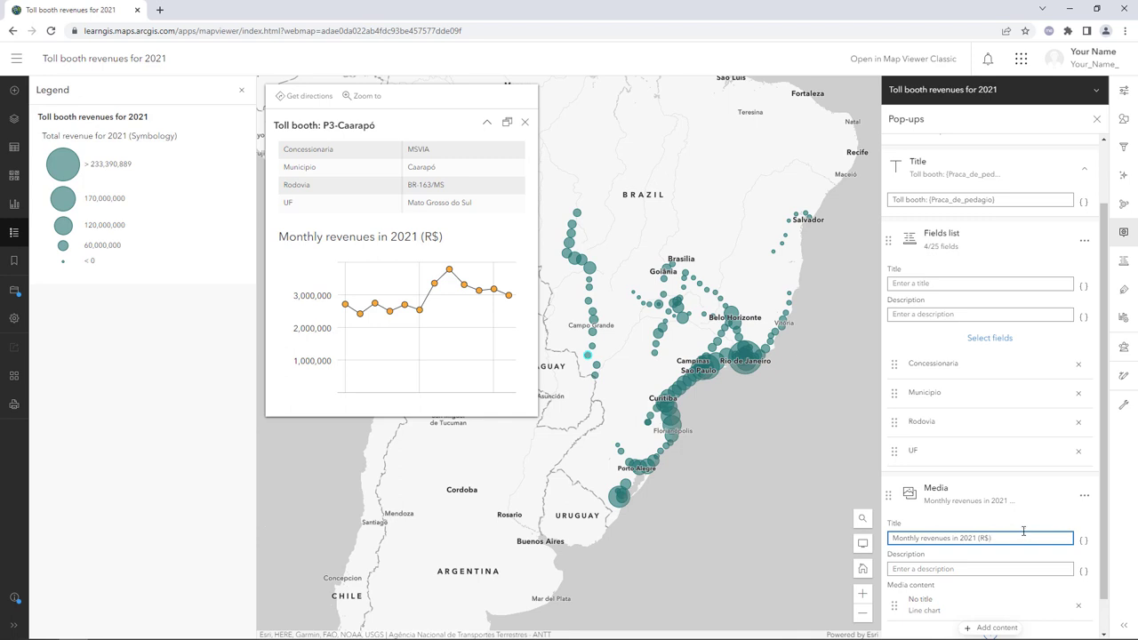
scroll(1024, 531, "up", 2)
left_click(996, 216)
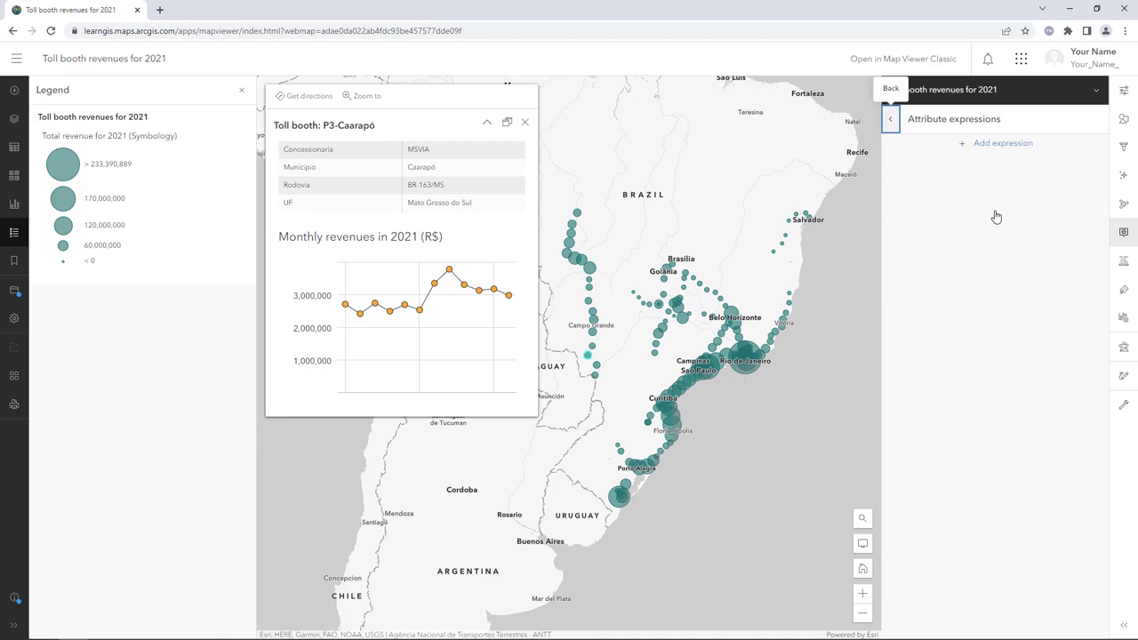
left_click(1071, 149)
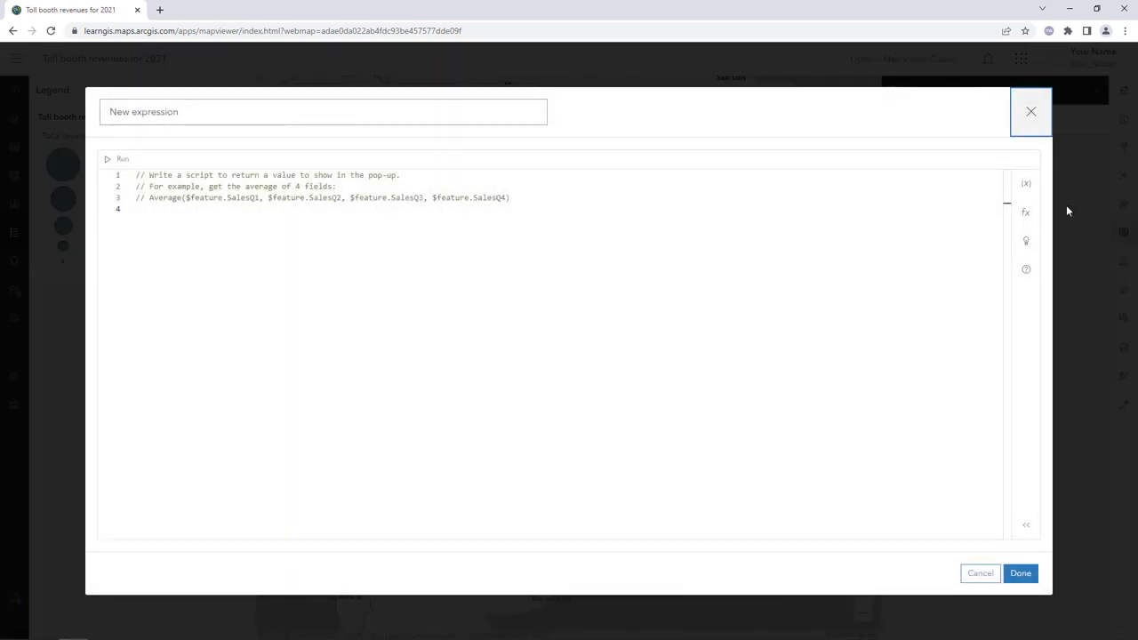
Insert the suggested monthly revenue sum expression, title it 'Total revenue for 2021', and save it
left_click(1036, 531)
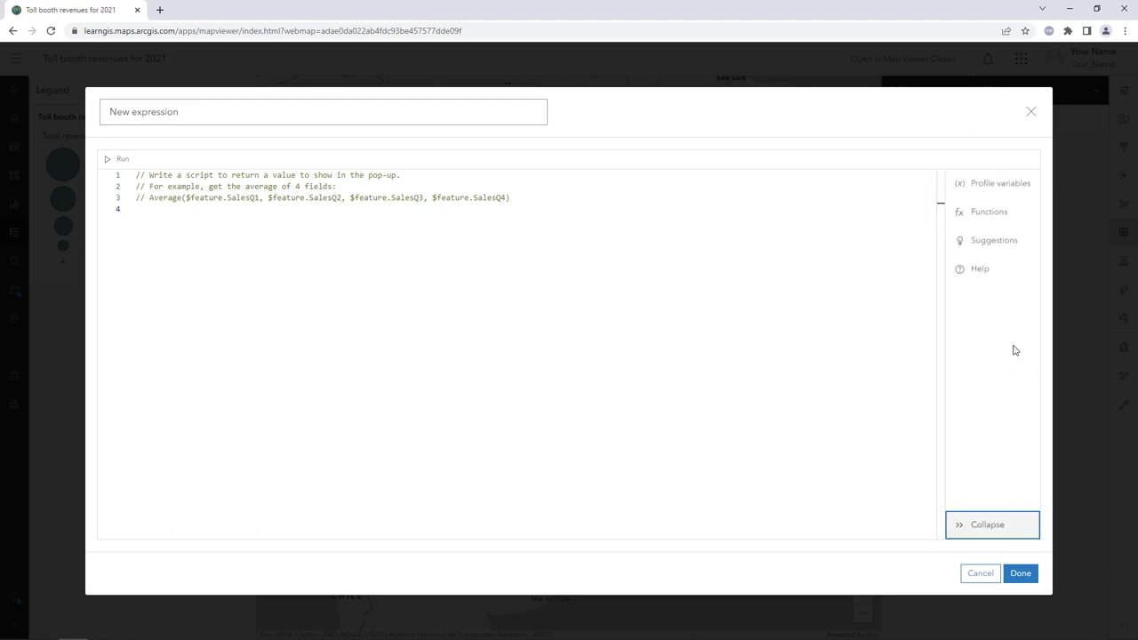
left_click(1019, 245)
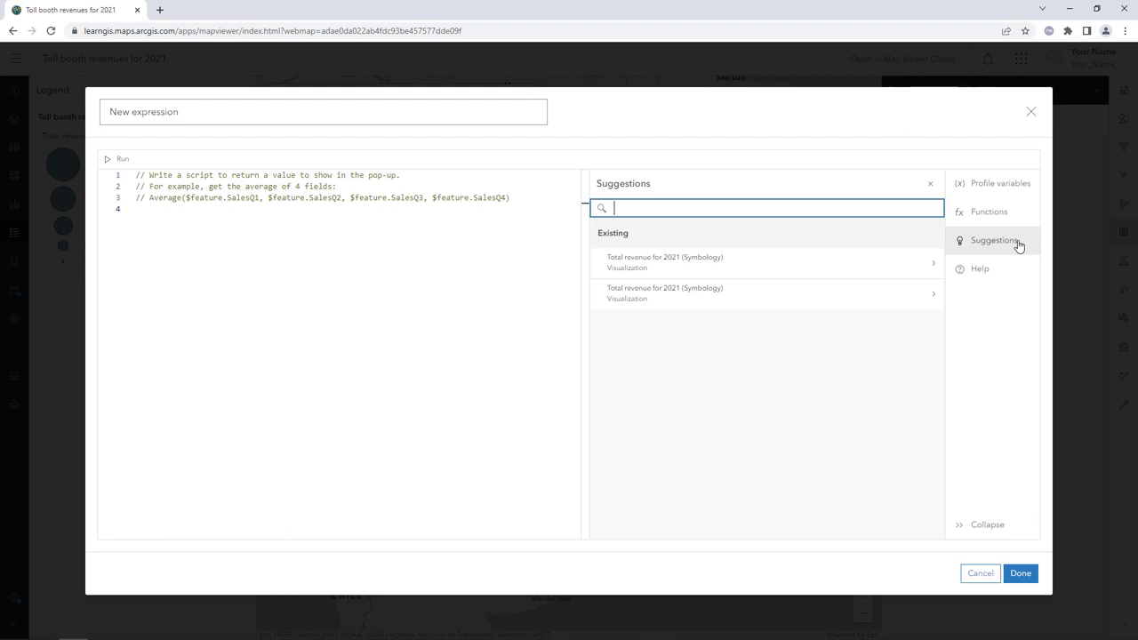
left_click(759, 260)
mouse_move(361, 495)
left_click_drag(305, 541, 204, 554)
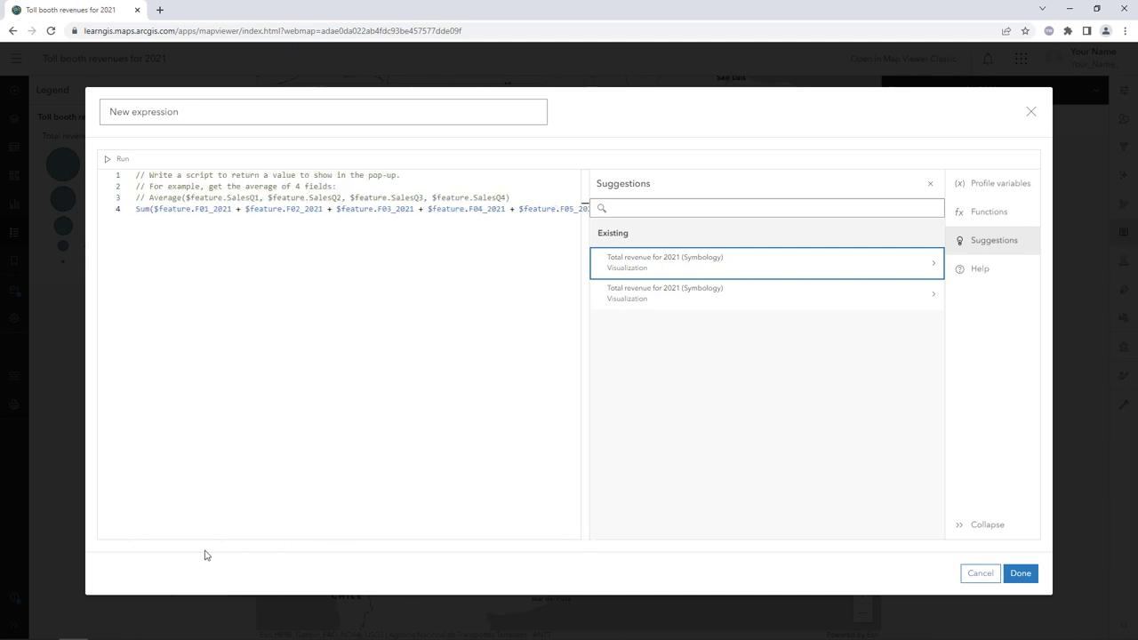
left_click_drag(241, 110, 47, 110)
type("Total revenue fop")
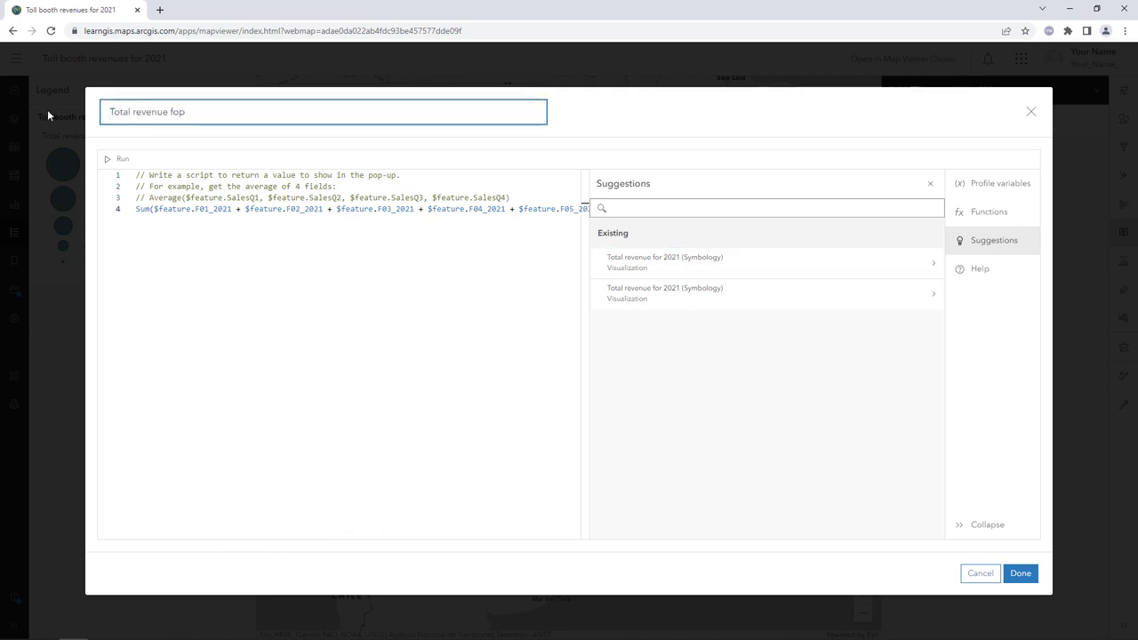
key("BackSpace")
type("r 2021")
left_click(1020, 574)
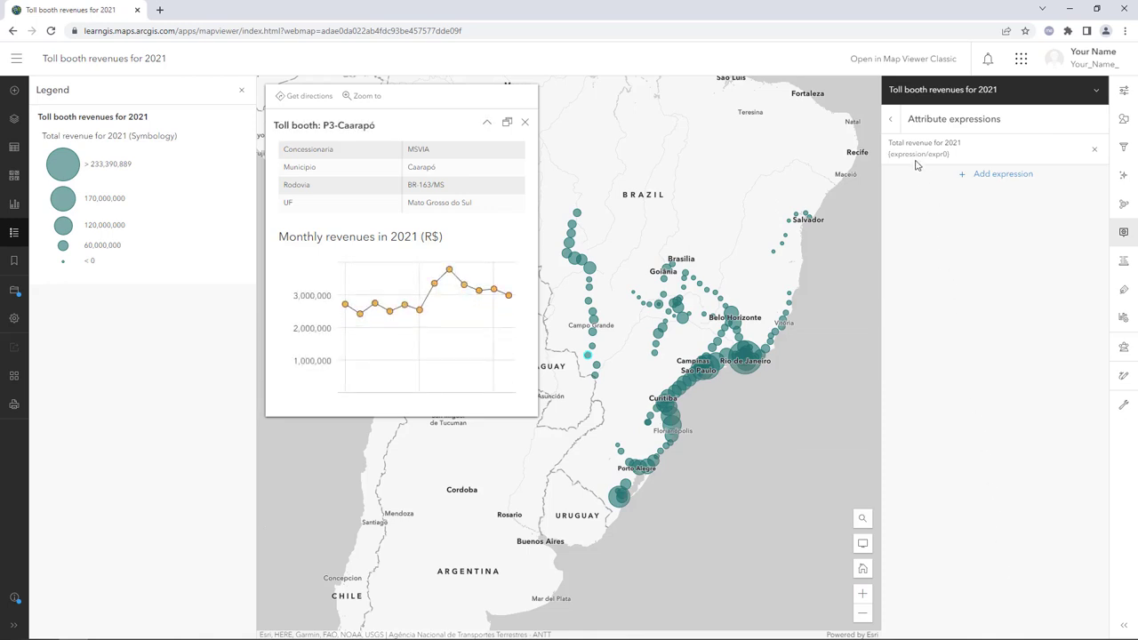
Add the Total revenue for 2021 expression to the pop-up fields and move it above Concessionaria
left_click(891, 119)
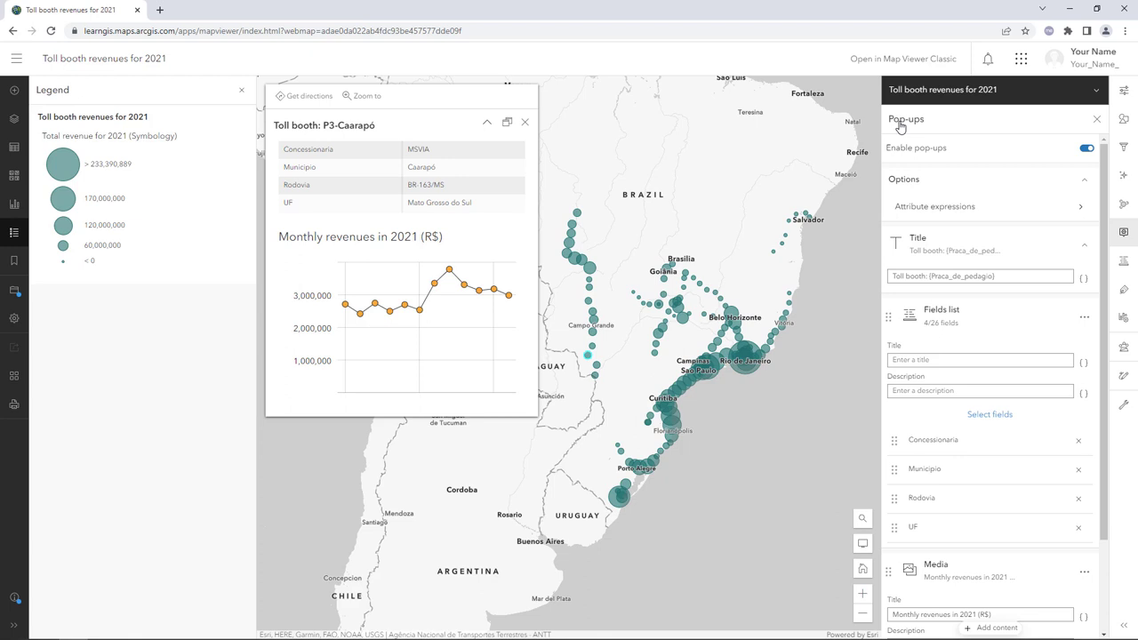
left_click(989, 415)
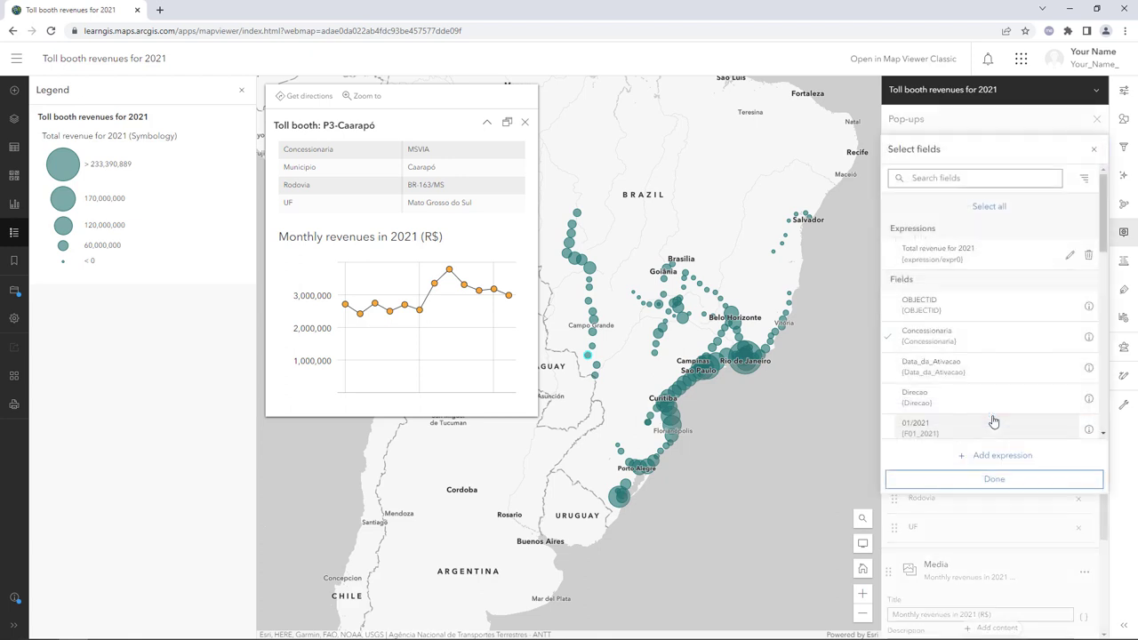
left_click(1016, 260)
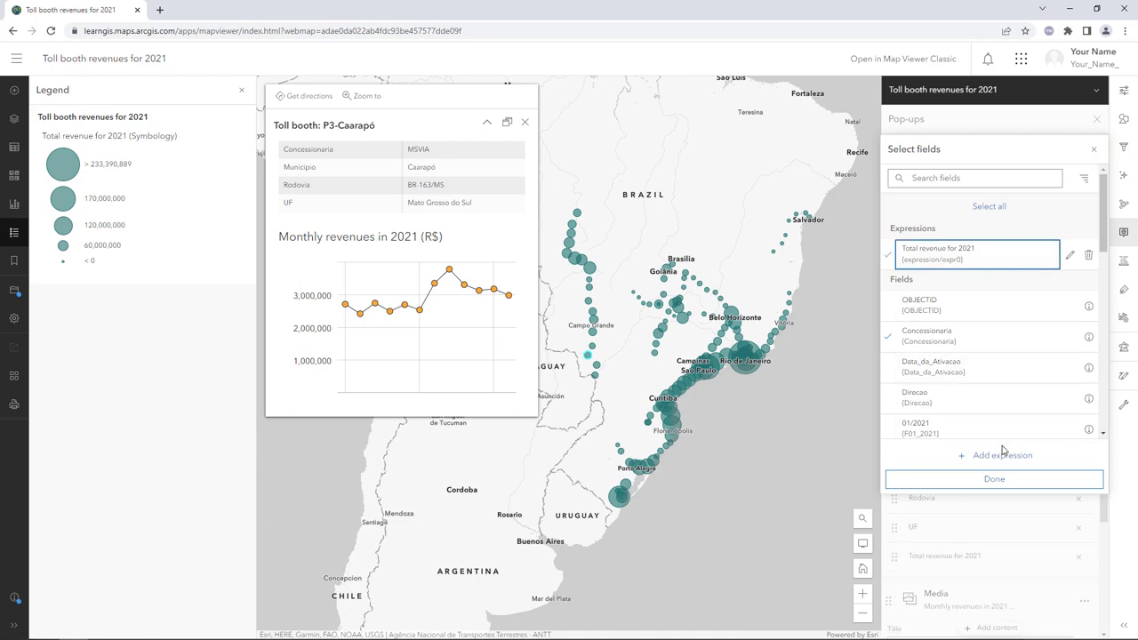
left_click(1012, 479)
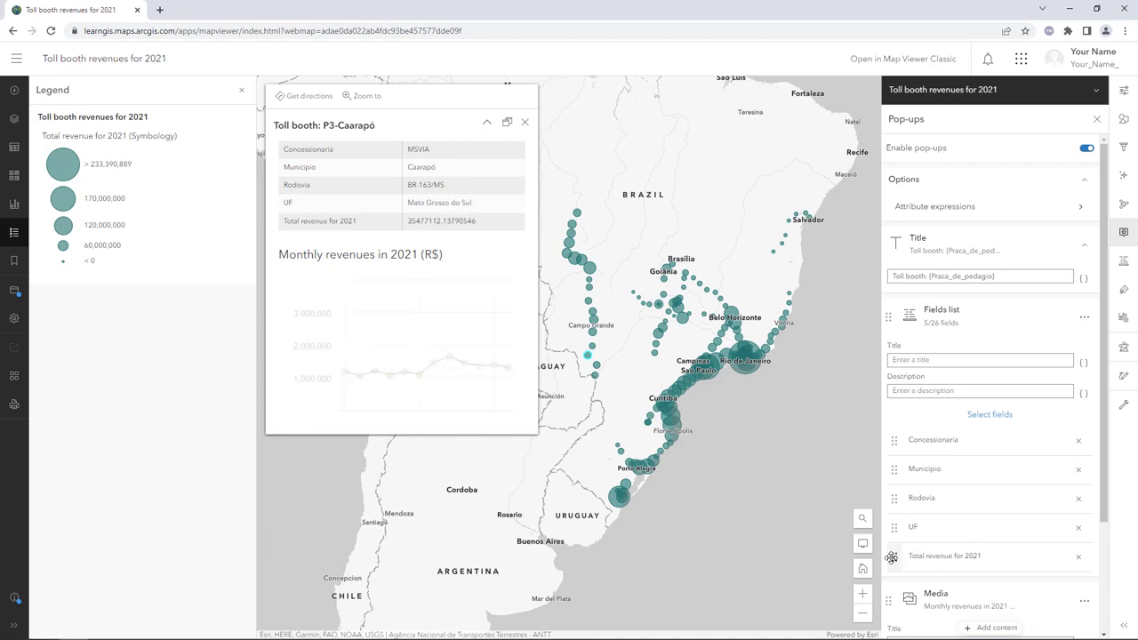
left_click_drag(892, 558, 907, 436)
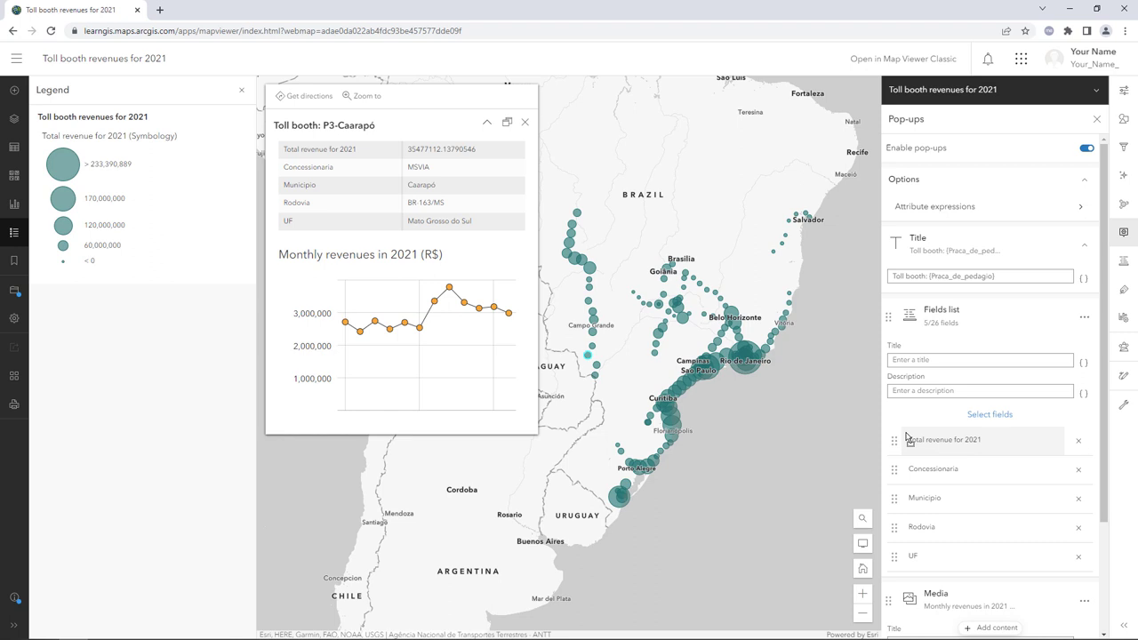
Format Total revenue for 2021 with 2 decimal places and thousands separators
left_click(1122, 262)
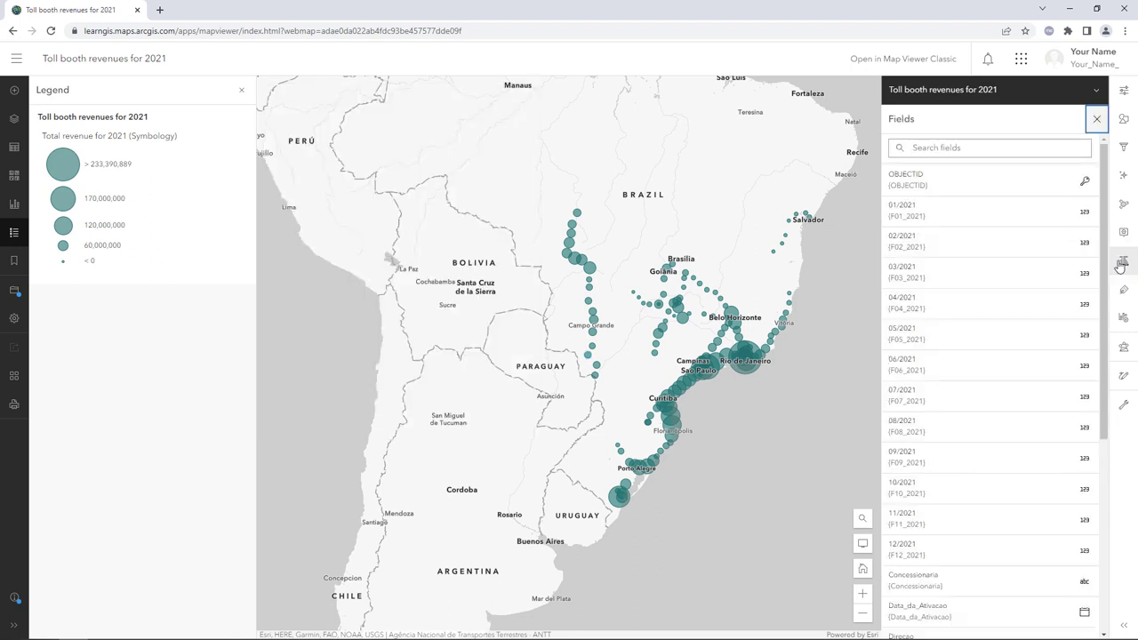
scroll(1008, 353, "down", 4)
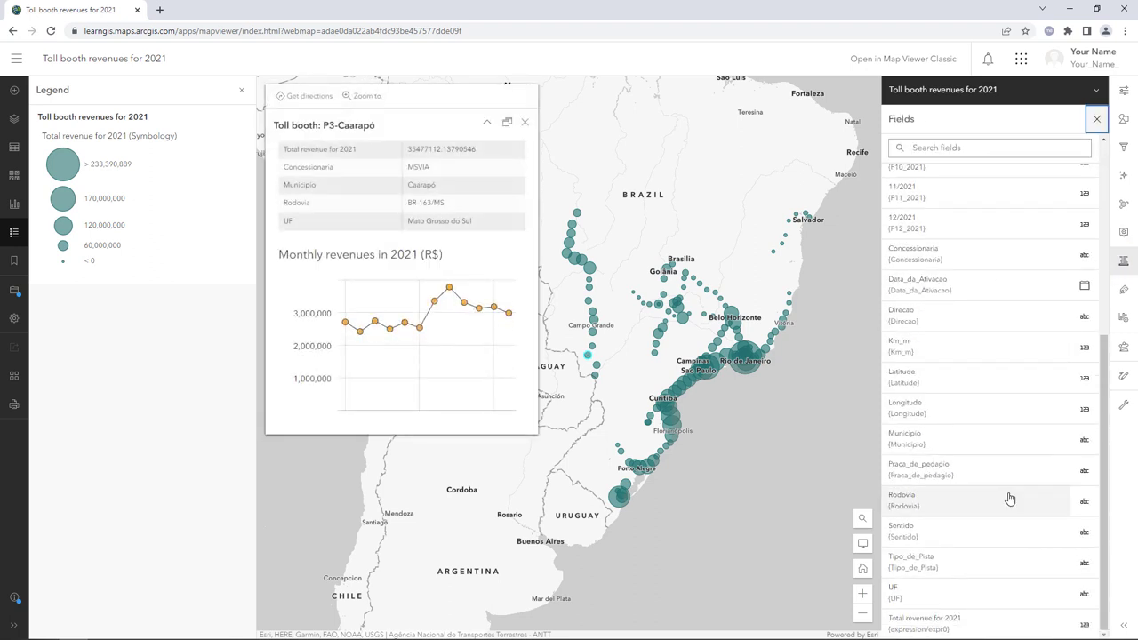
left_click(1003, 625)
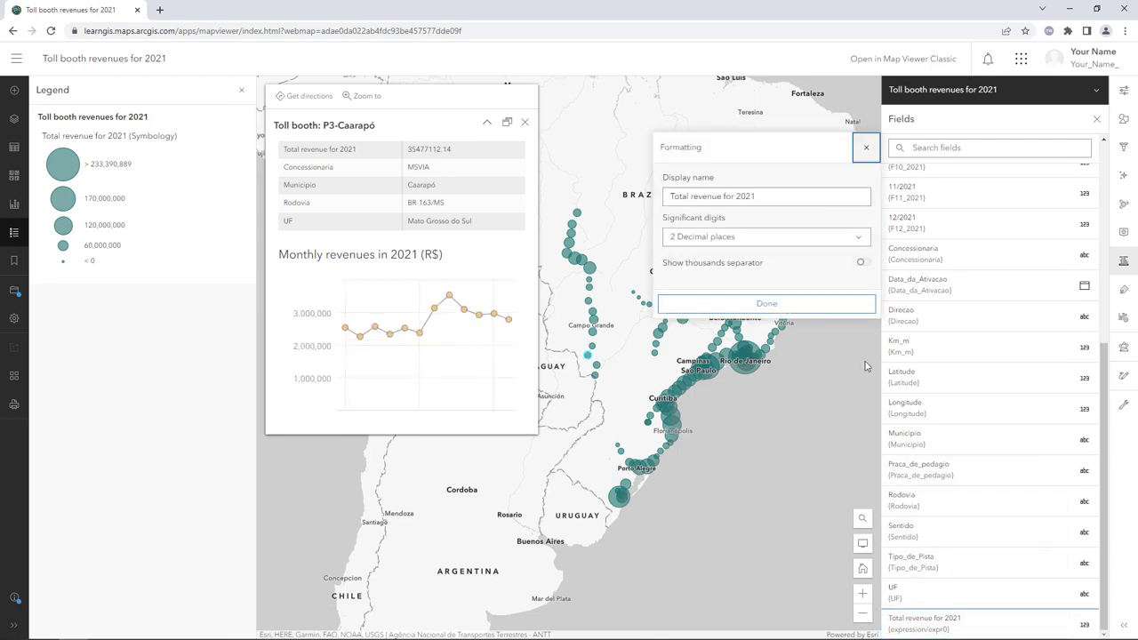
left_click(841, 241)
left_click(841, 240)
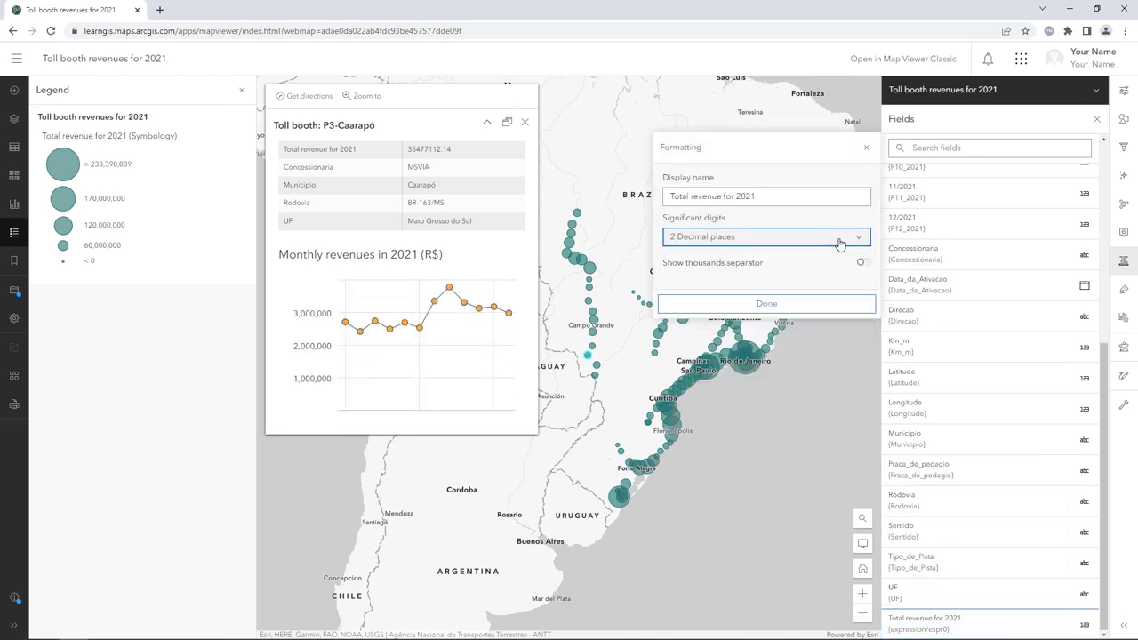
left_click(863, 265)
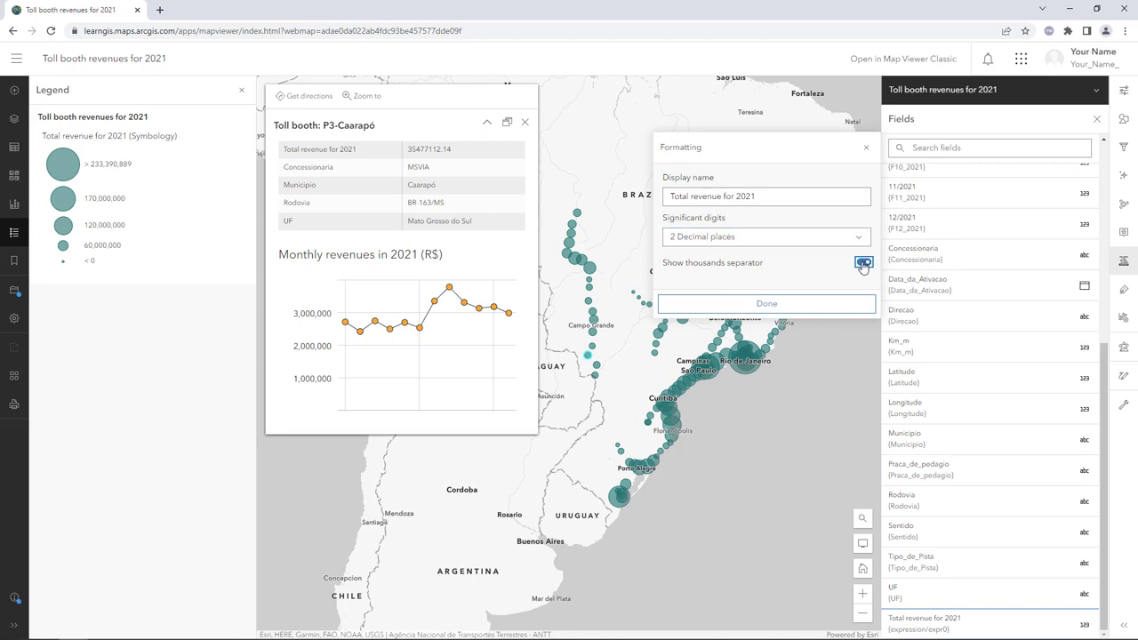
left_click(852, 305)
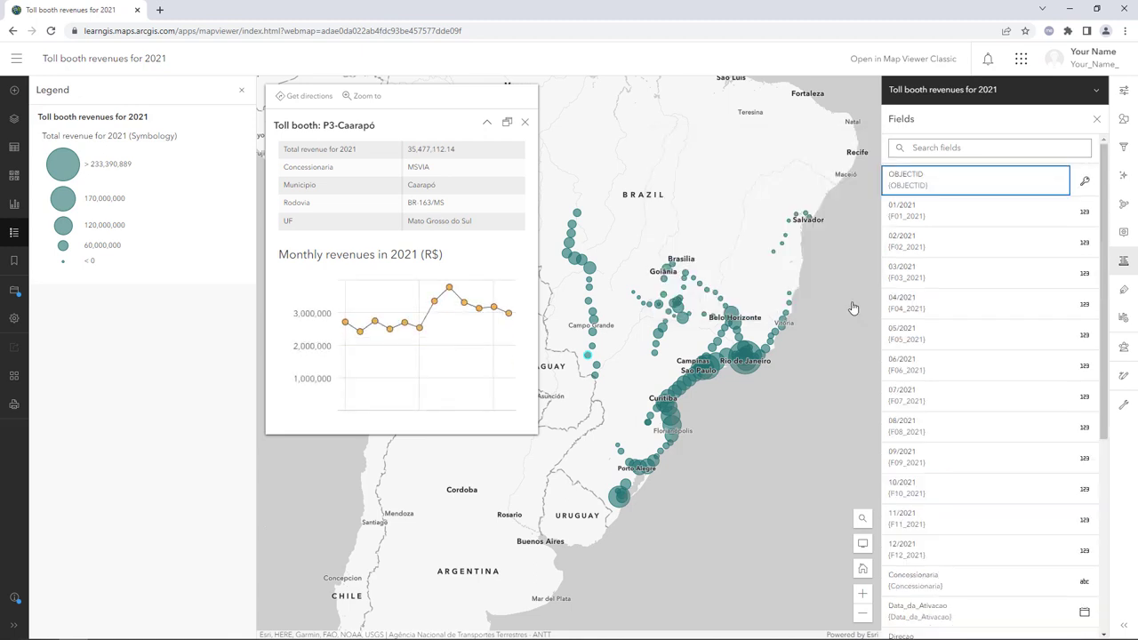
Rename Concessionaria to 'Managing company' and Municipio to 'Municipality'
left_click(1005, 603)
left_click_drag(731, 196, 671, 197)
type("Managing compa")
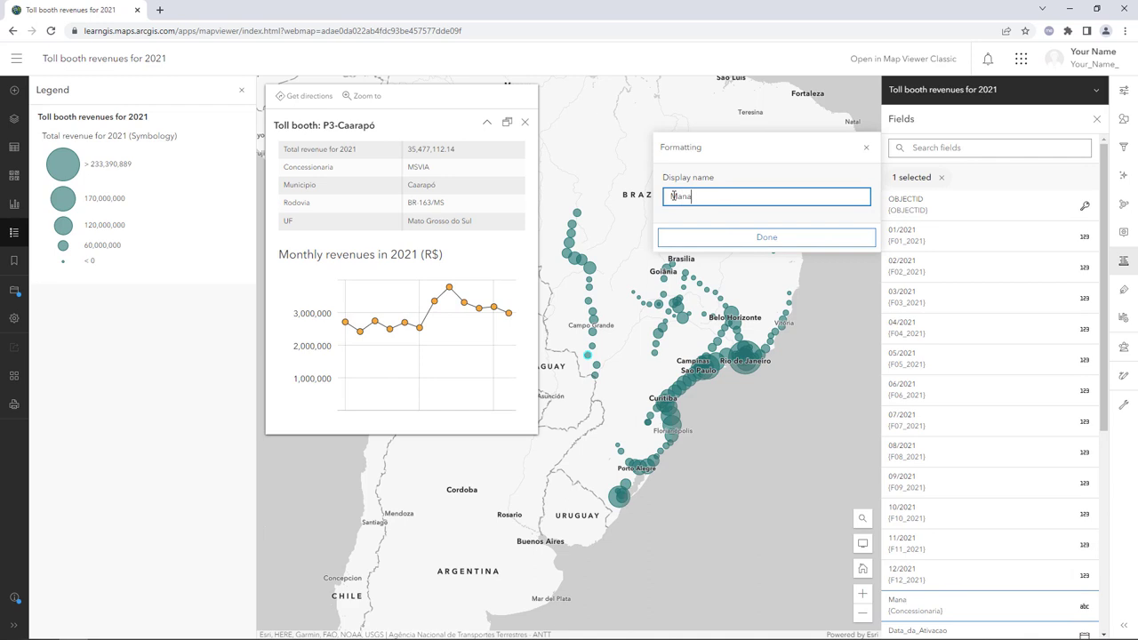
left_click(767, 237)
scroll(953, 521, "down", 3)
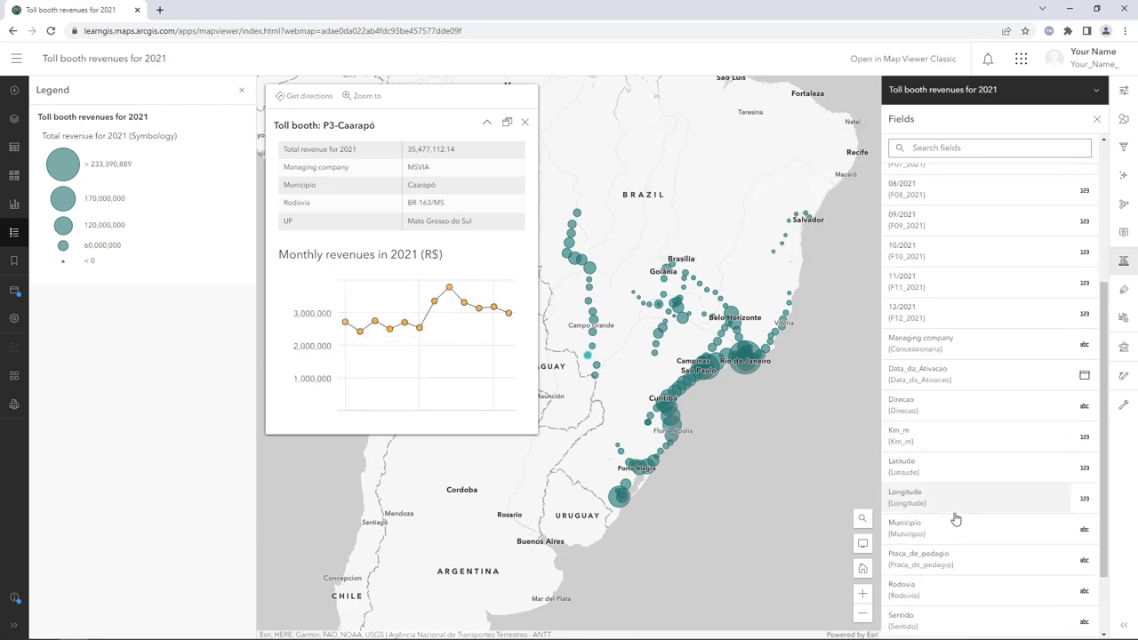
left_click(917, 527)
double_click(761, 196)
type("Municipalit")
left_click(745, 239)
Rename Rodovia to 'Highway' and UF to 'State'
left_click(1004, 594)
left_click(794, 194)
key("BackSpace")
type("y")
left_click(792, 237)
scroll(1003, 534, "down", 10)
left_click(1003, 618)
double_click(795, 192)
type("State")
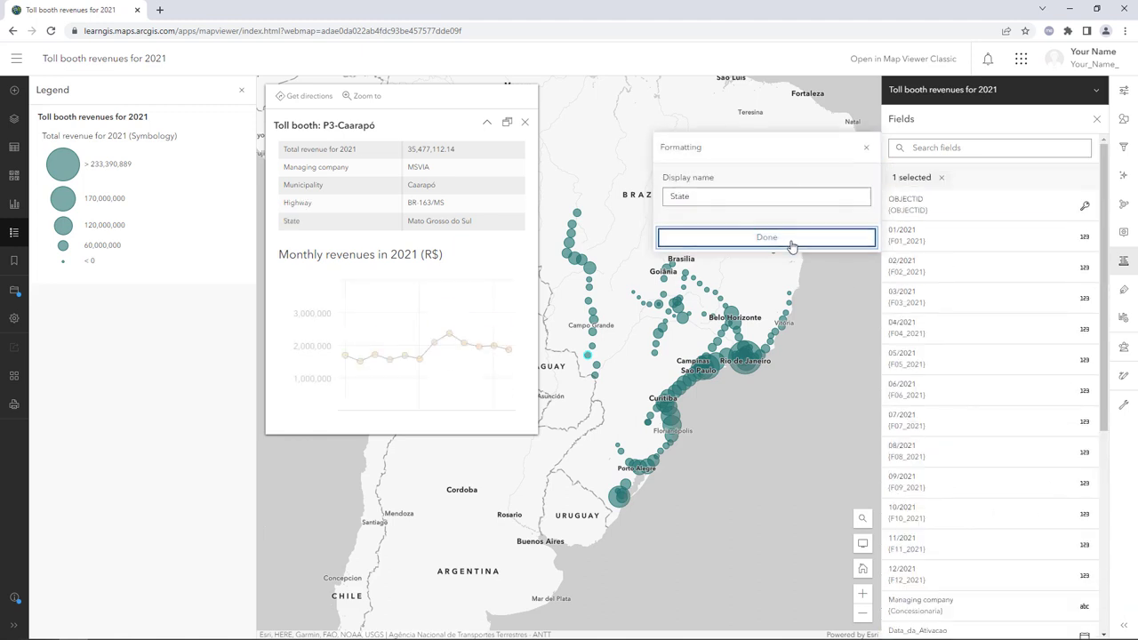
left_click(792, 237)
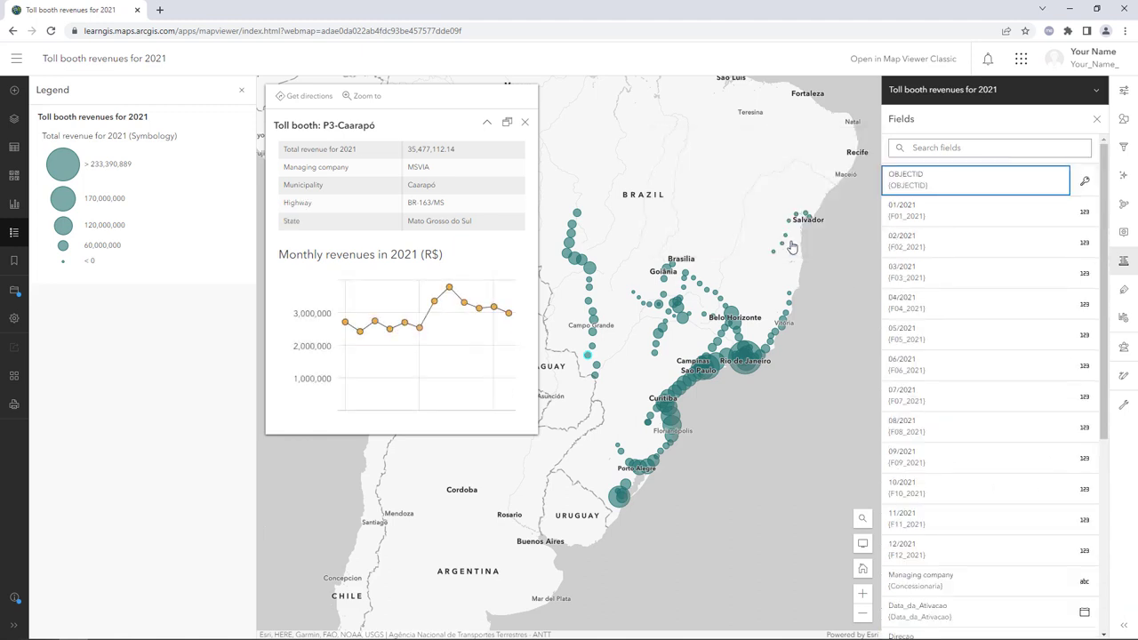
Close the Fields pane and review pop-ups for several toll booths, ending at P6-Jaraguari near Campo Grande
left_click(1097, 120)
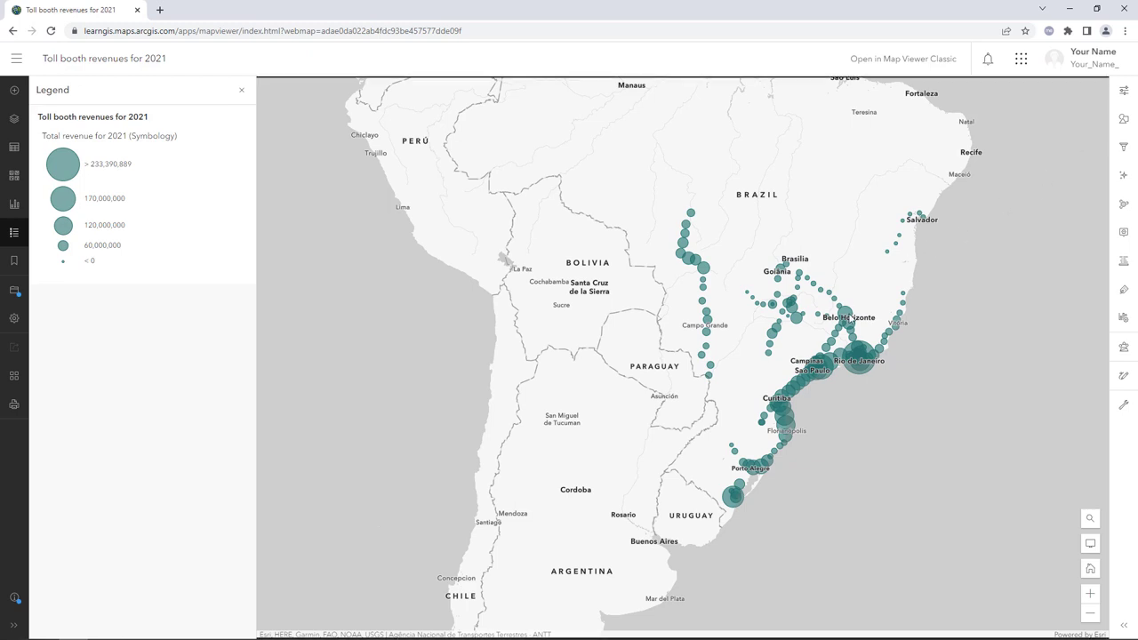
left_click(846, 314)
left_click(799, 322)
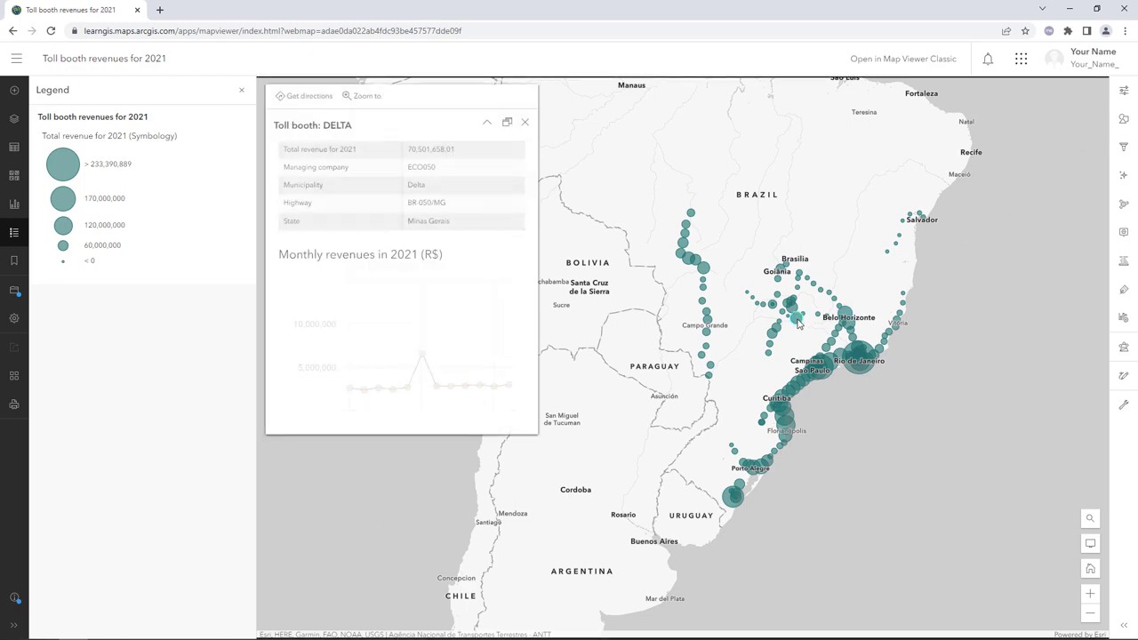
left_click(707, 319)
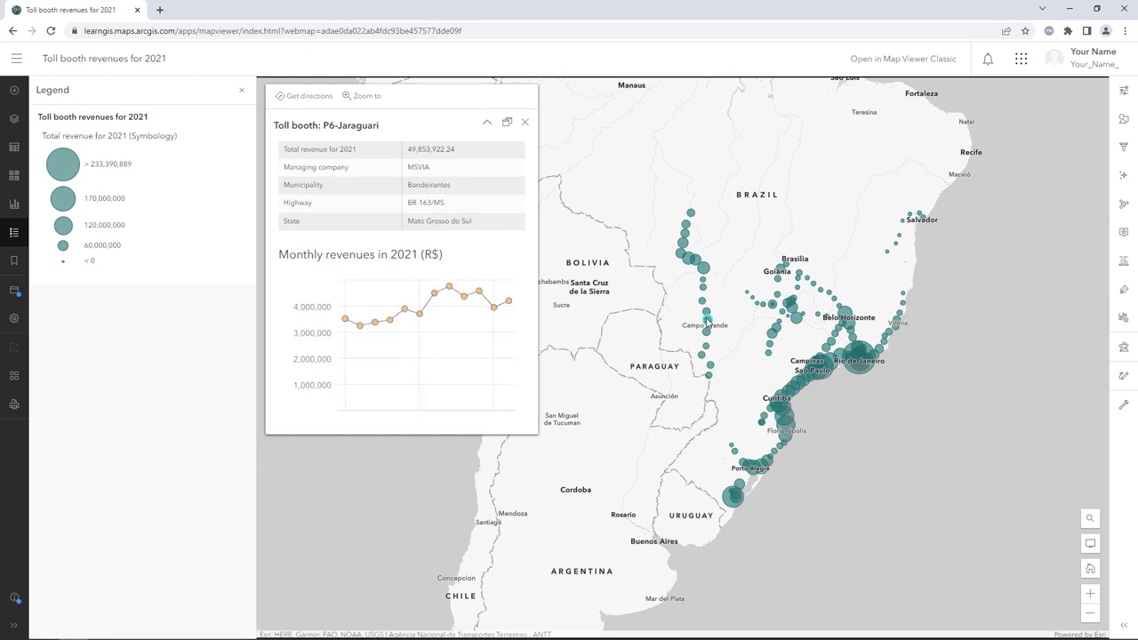